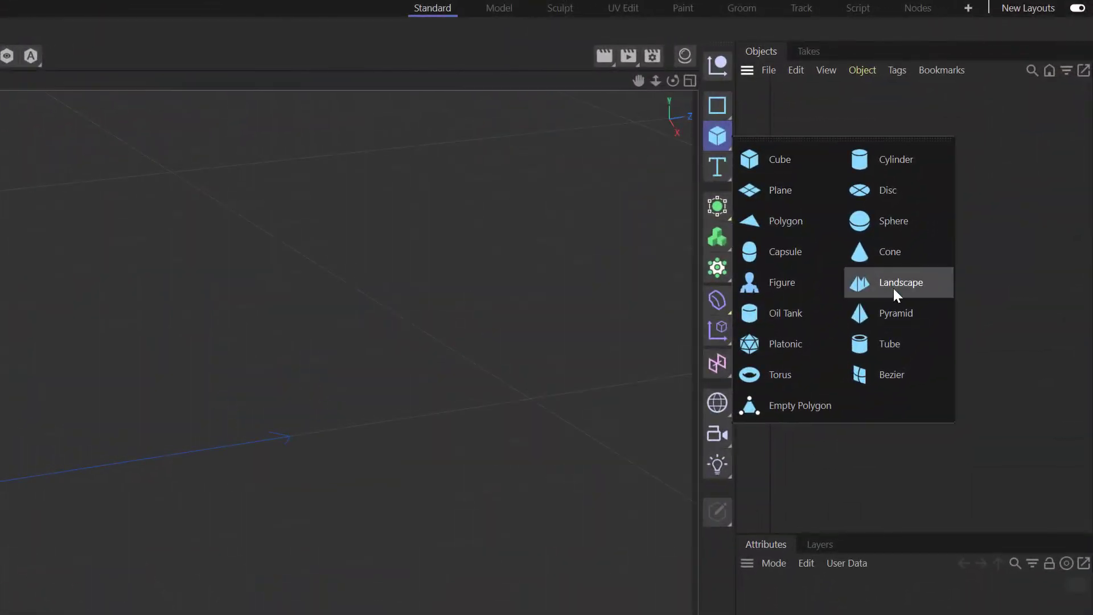
- Add a Sphere with a 20 cm radius and a Taper deformer nested beneath it
left_click(877, 219)
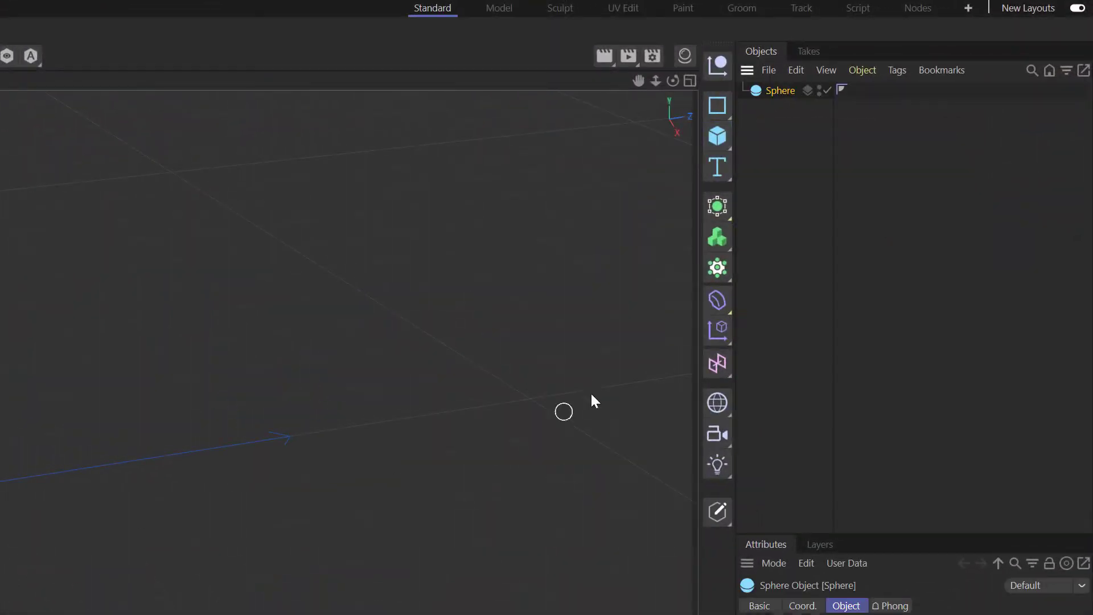
left_click(720, 297)
left_click(911, 363)
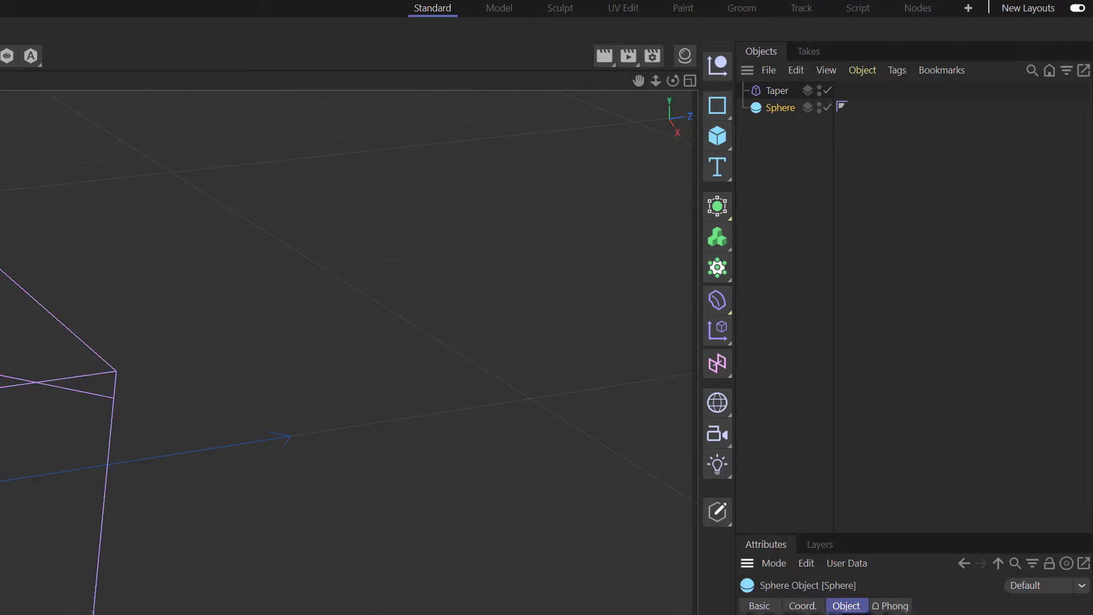
left_click_drag(984, 334, 976, 334)
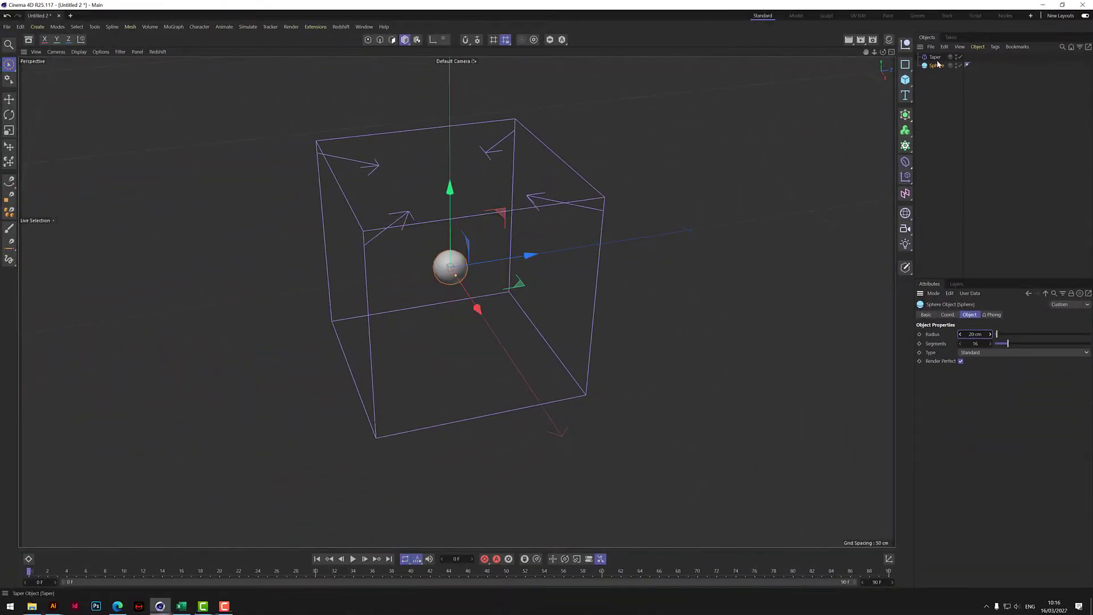
left_click_drag(934, 57, 938, 65)
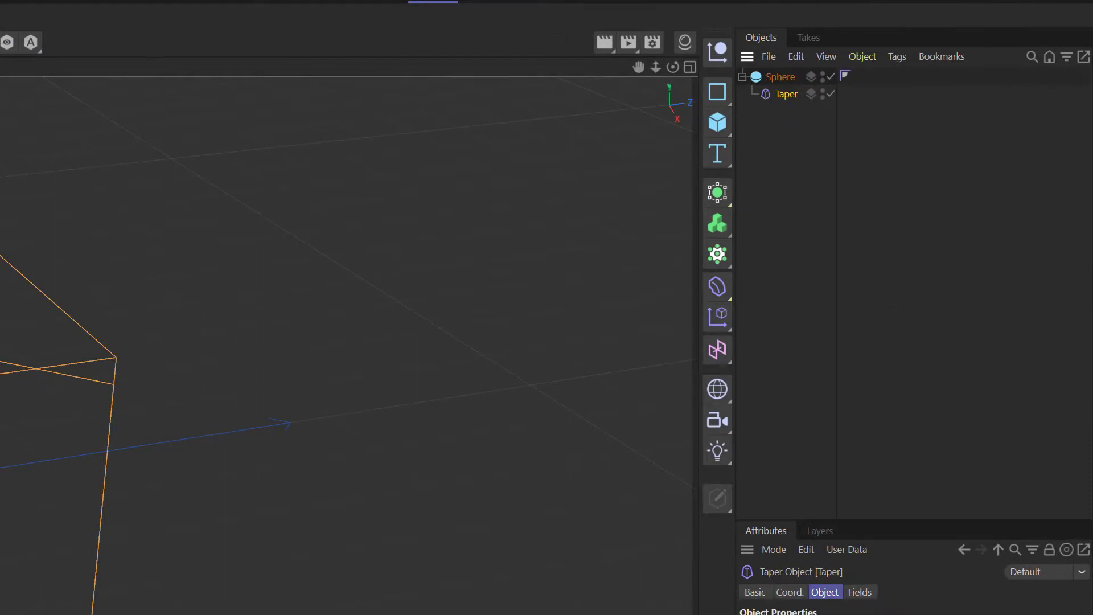
- Fit the Taper to its parent and set its Strength to 75% for a teardrop tip
left_click(766, 614)
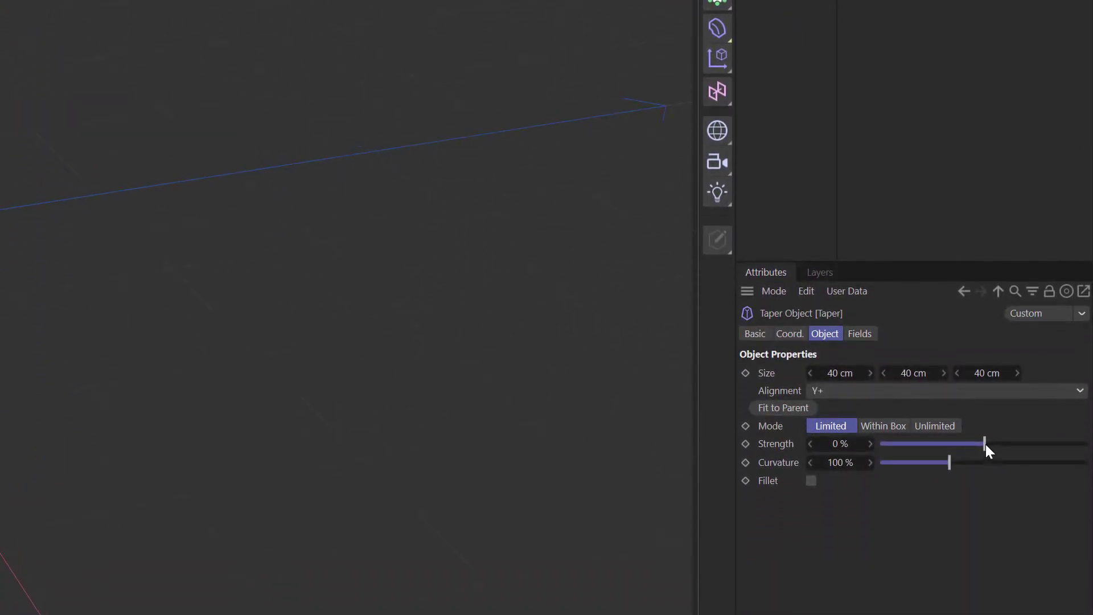
left_click_drag(984, 444, 1064, 455)
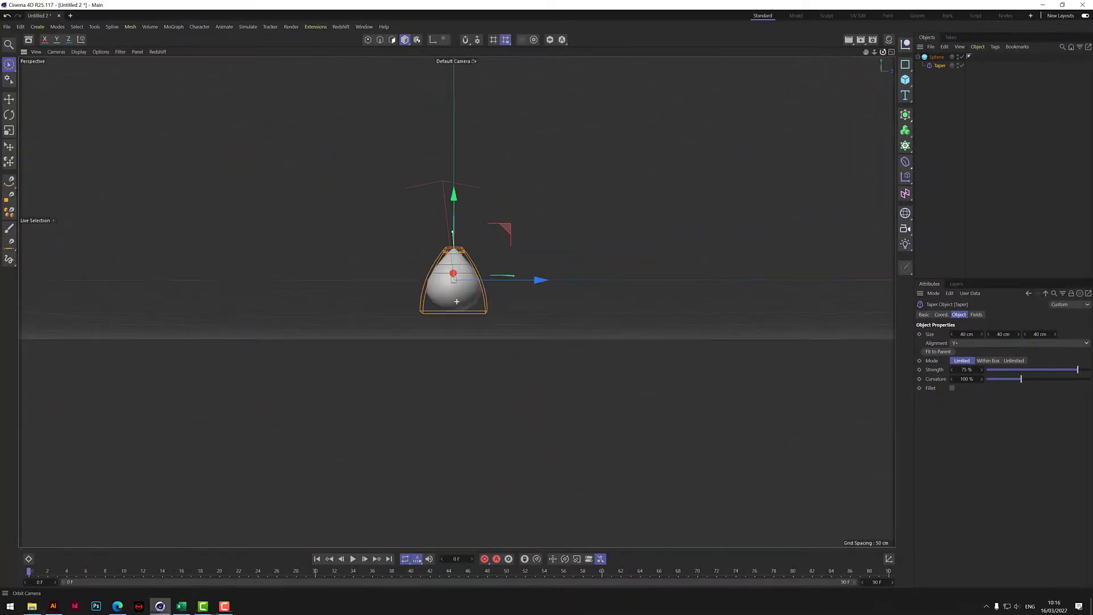
left_click_drag(457, 301, 467, 255, "alt")
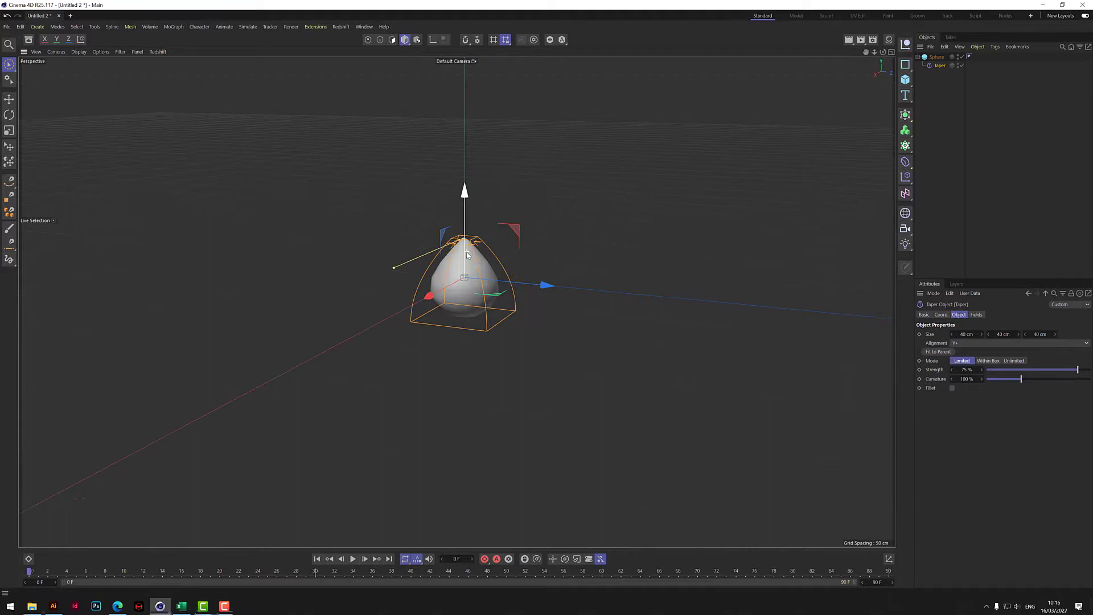
scroll(467, 255, "up", 2)
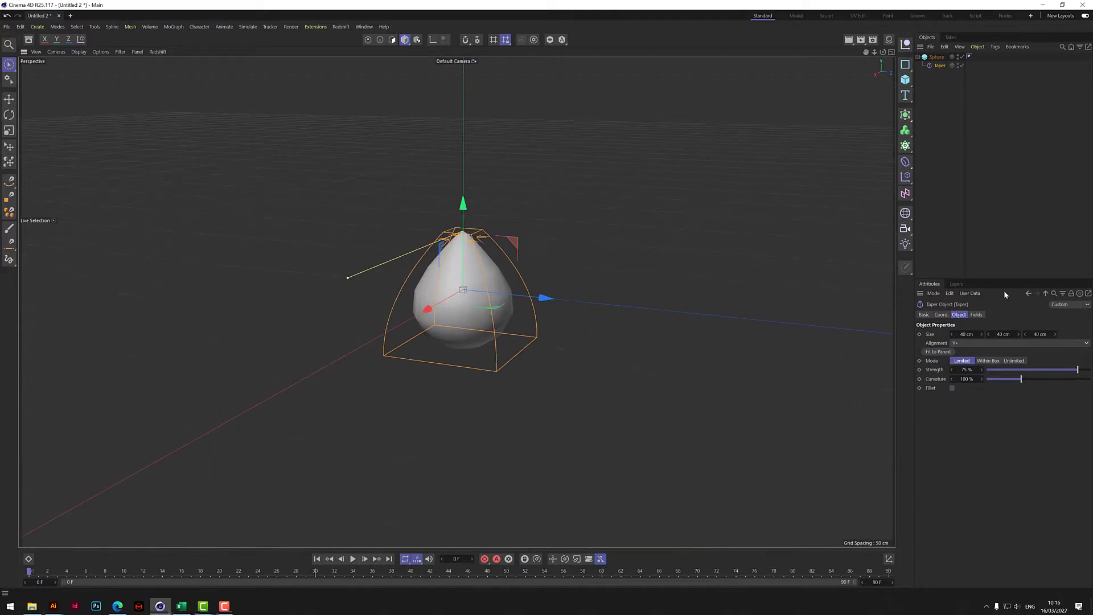
- Make the sphere editable, scale it down and narrow it to about 80% along Z
left_click(936, 57)
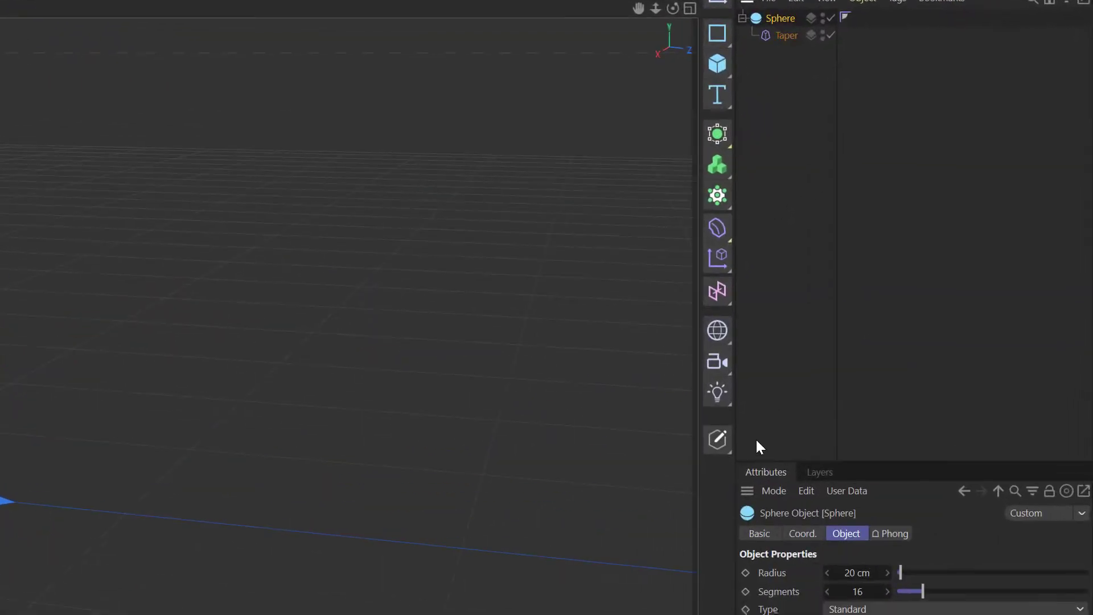
left_click(720, 439)
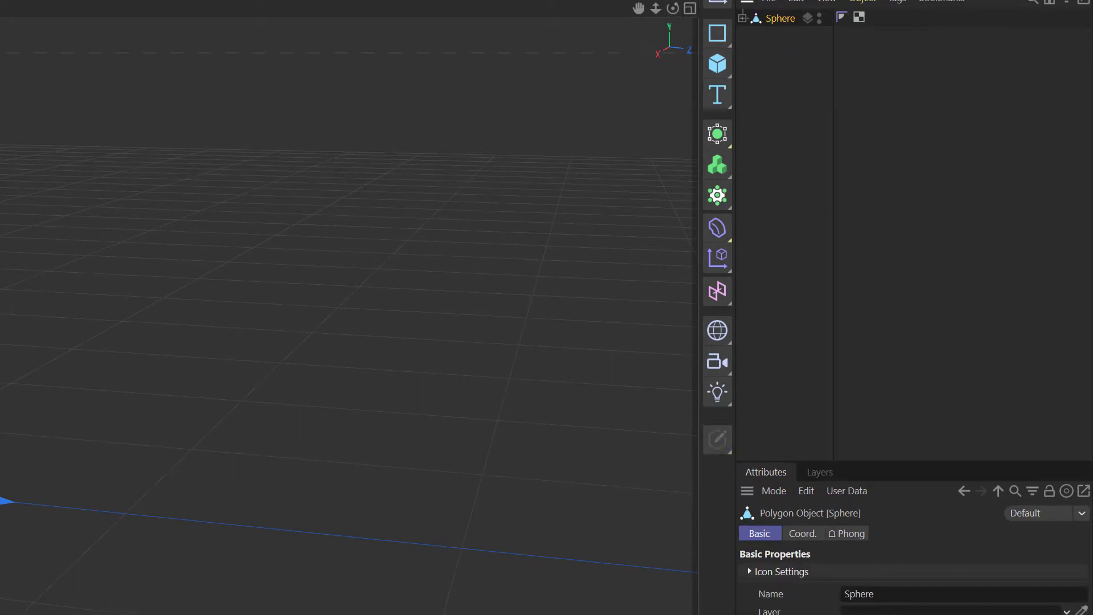
key("t")
left_click_drag(424, 305, 434, 303)
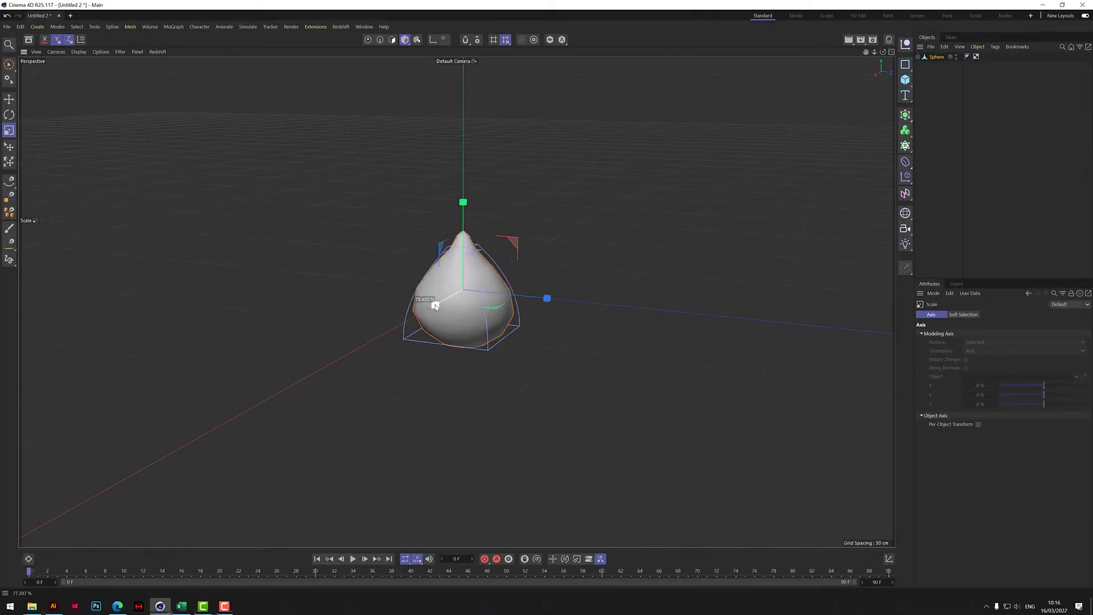
left_click_drag(883, 52, 871, 53)
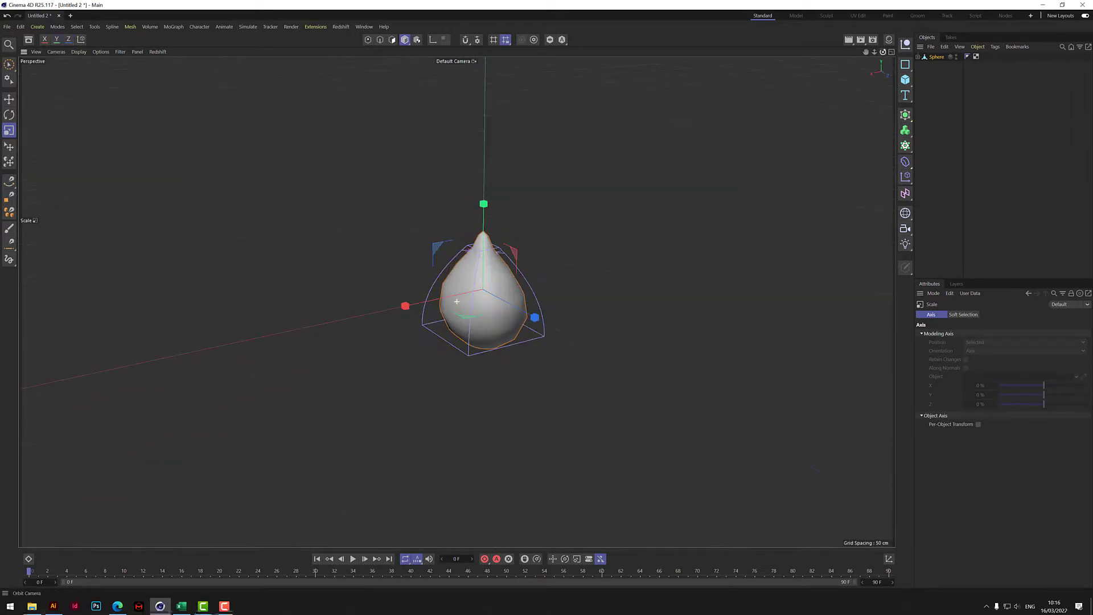
left_click_drag(456, 301, 478, 302, "alt")
left_click_drag(550, 302, 525, 302)
left_click(9, 64)
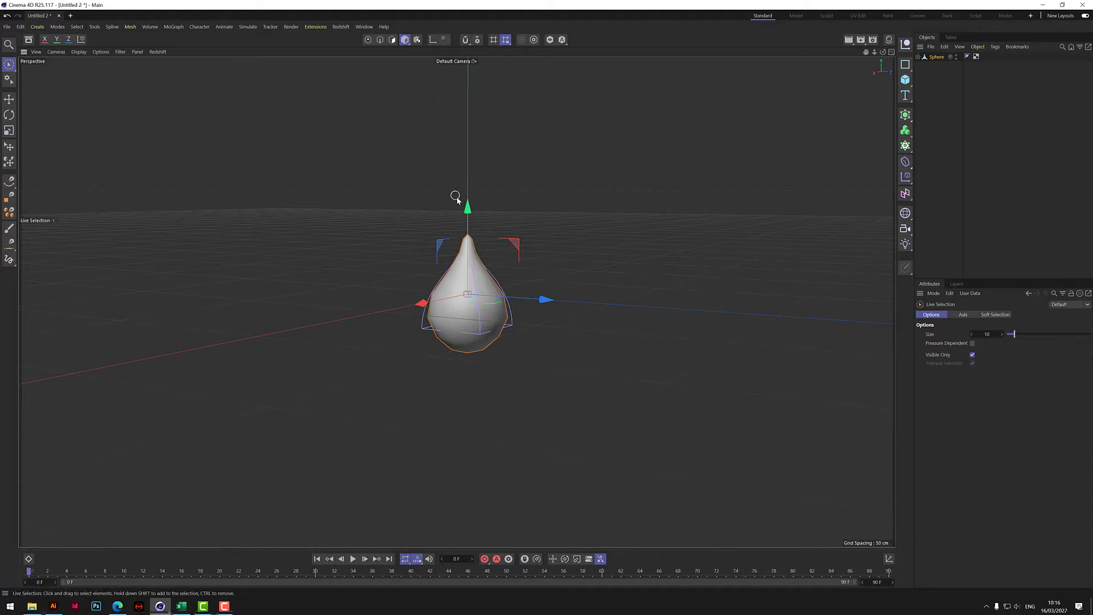
left_click_drag(469, 209, 469, 203)
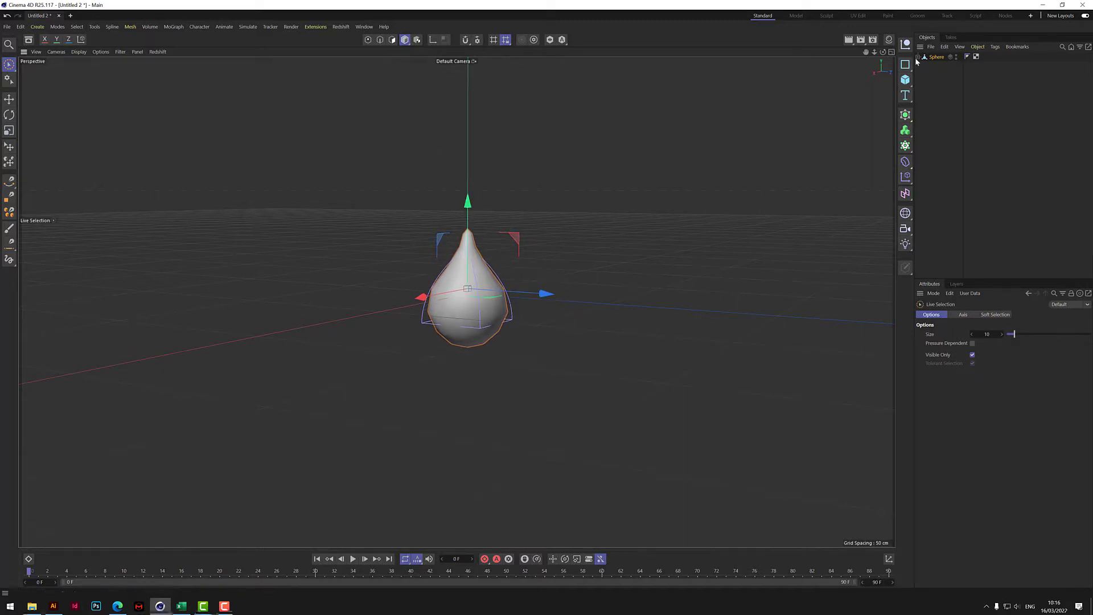
- Move the Taper upward to reshape the teardrop's pointed tip
left_click(934, 66)
left_click_drag(466, 200, 473, 191)
left_click(954, 118)
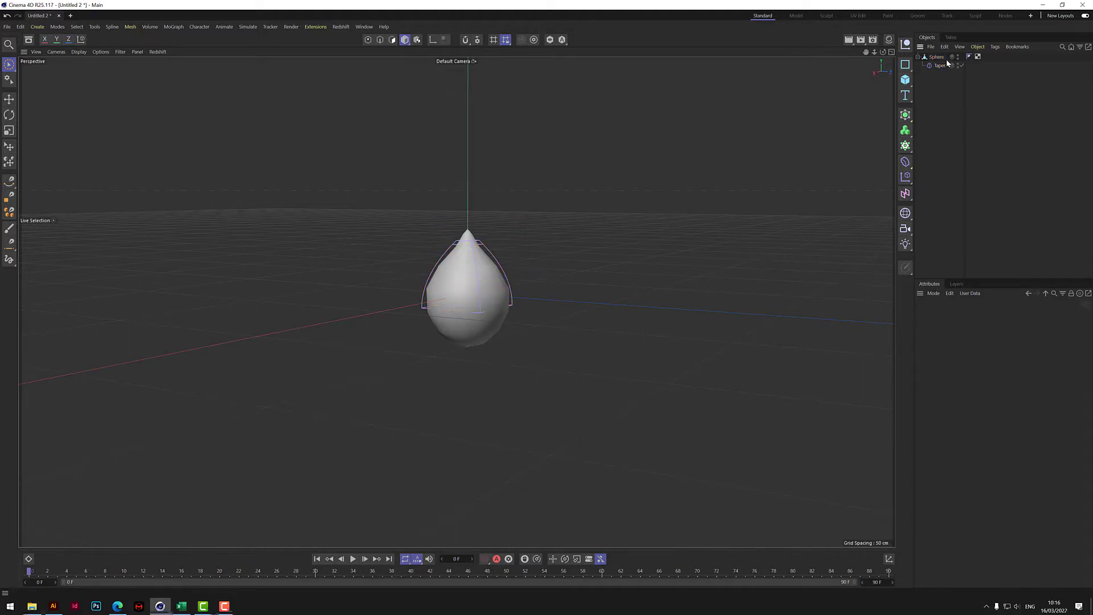
left_click(942, 58)
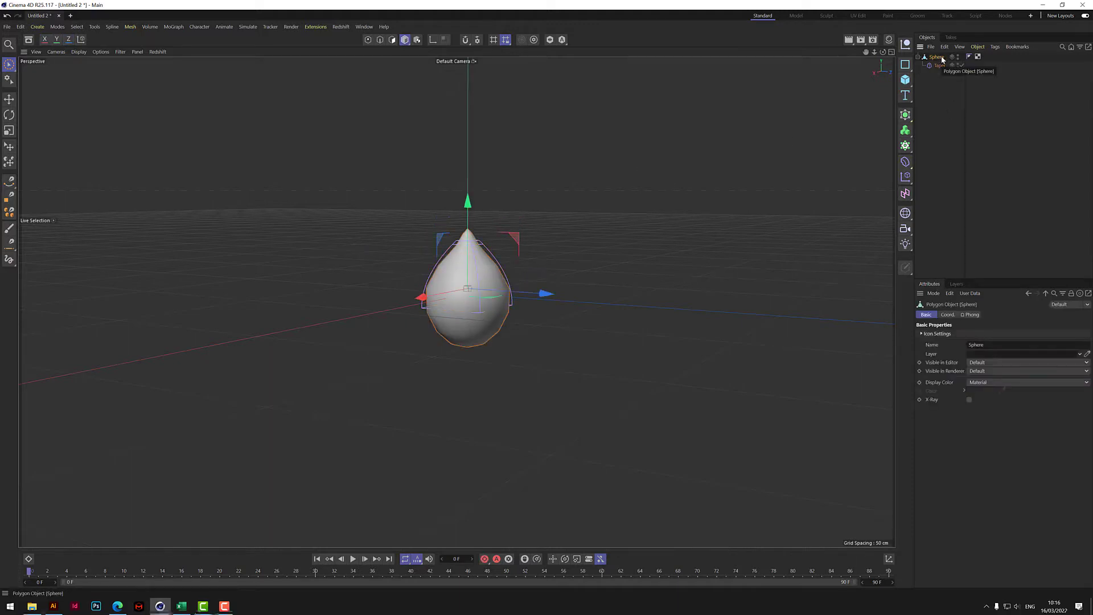
- Merge Sphere and Taper with Connect Objects + Delete and rename the mesh 'kernel'
right_click(943, 59)
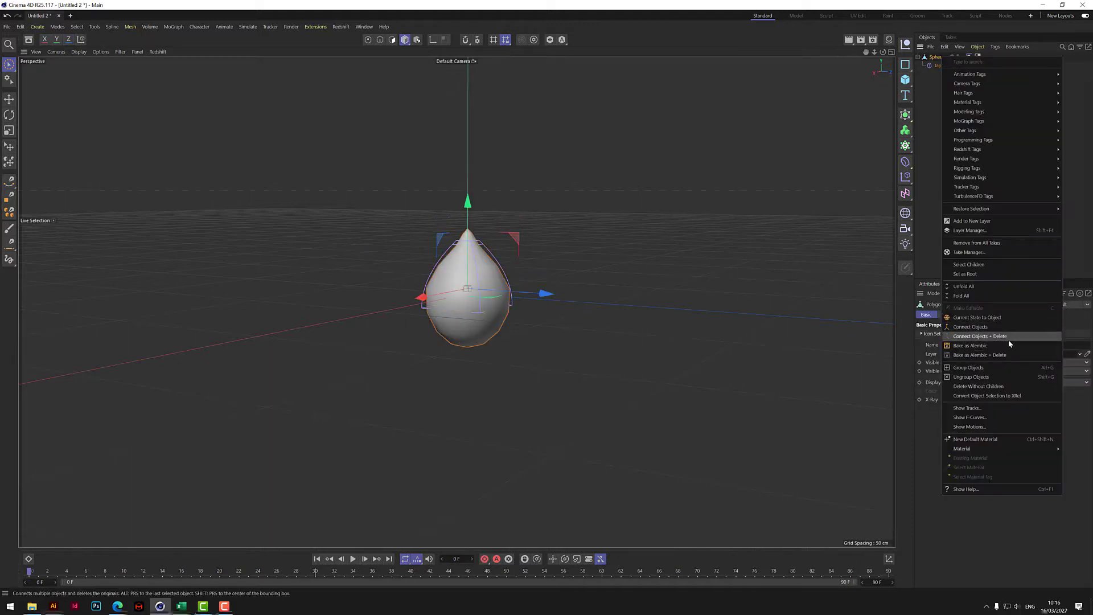
left_click(988, 337)
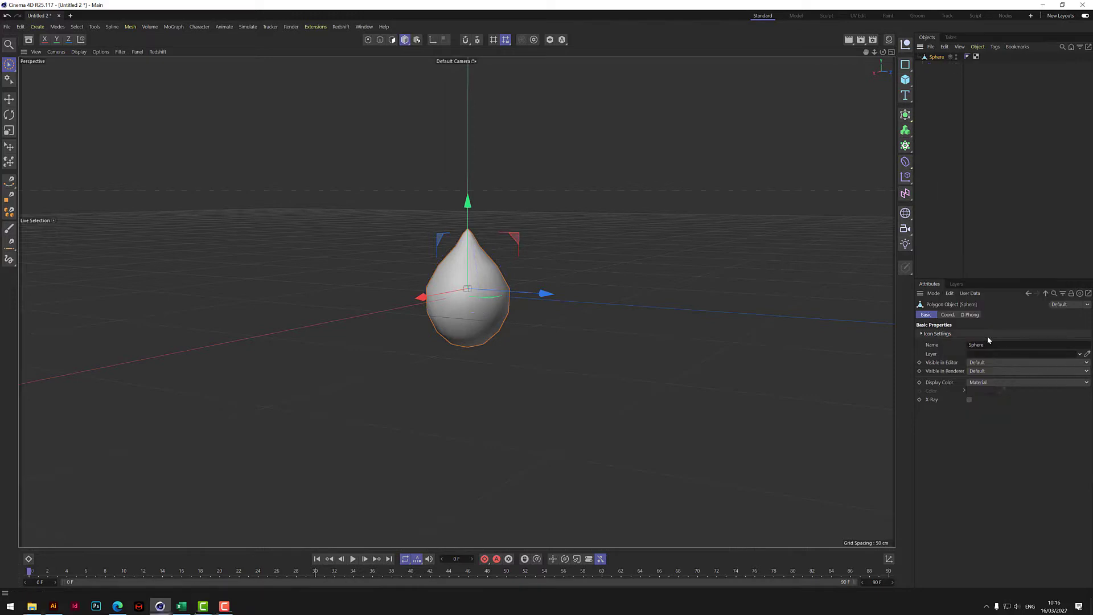
double_click(935, 59)
type("kernel")
key("Return")
left_click(950, 88)
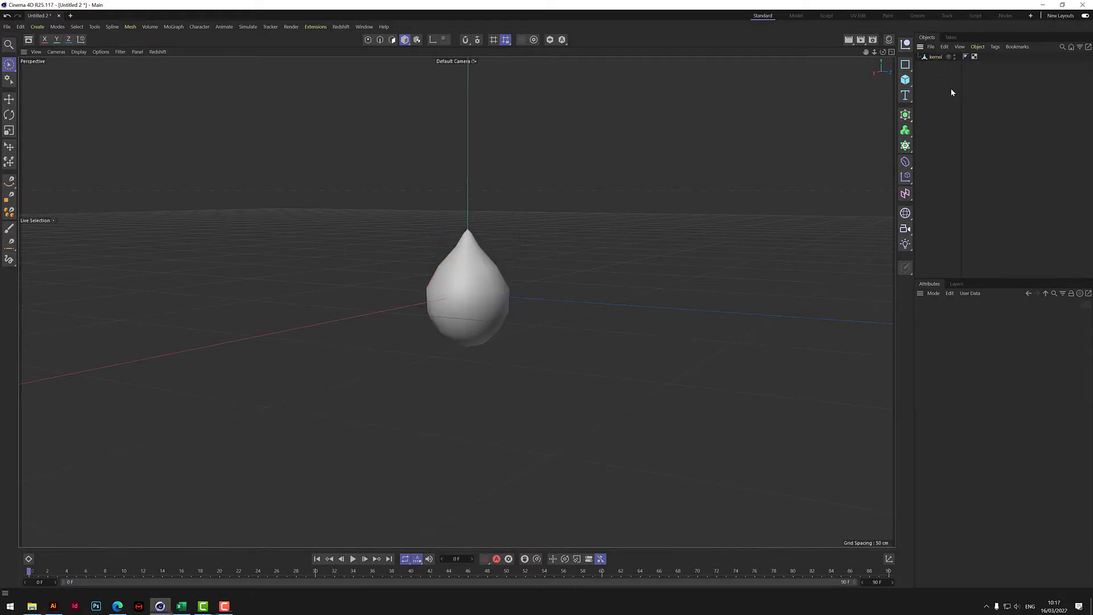
- Add a Cube with Size X, Y and Z of 50 cm and 5 segments per axis
left_click(905, 80)
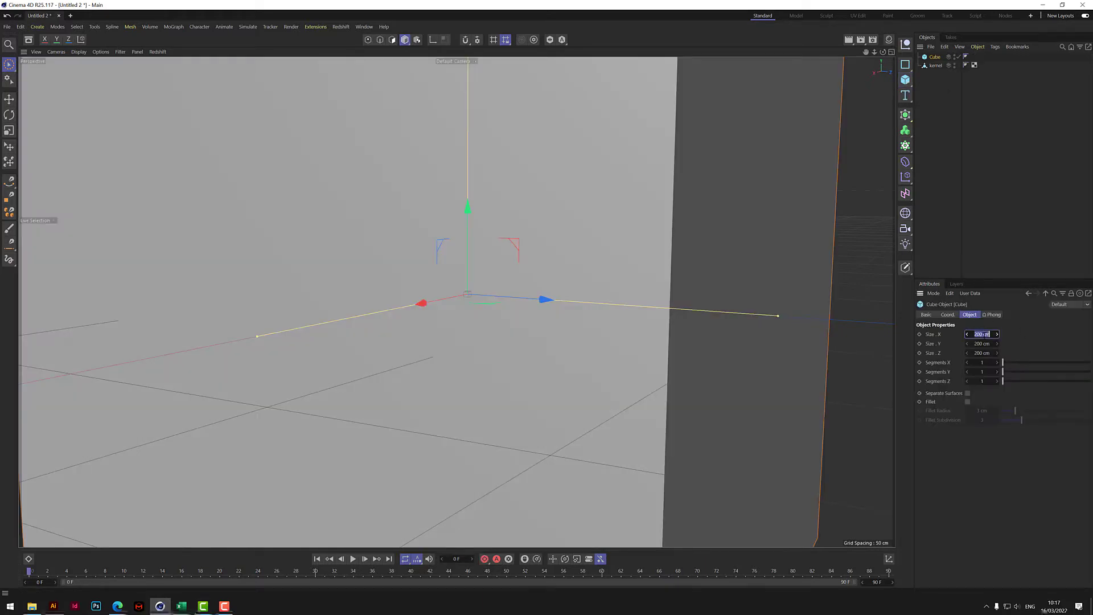
key("Tab")
type("50")
key("Tab")
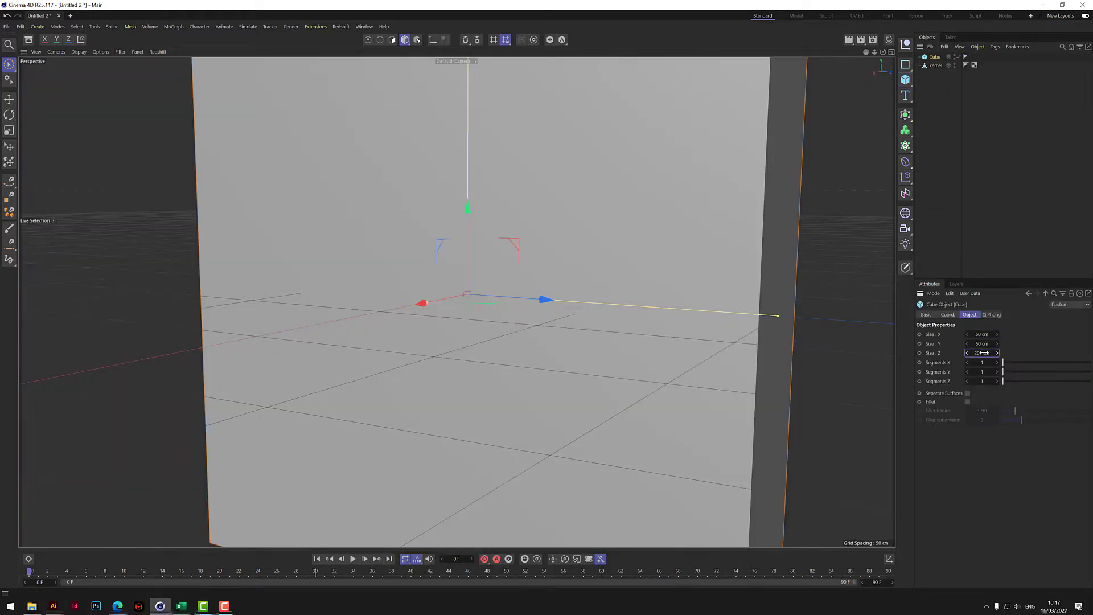
type("50")
key("Tab")
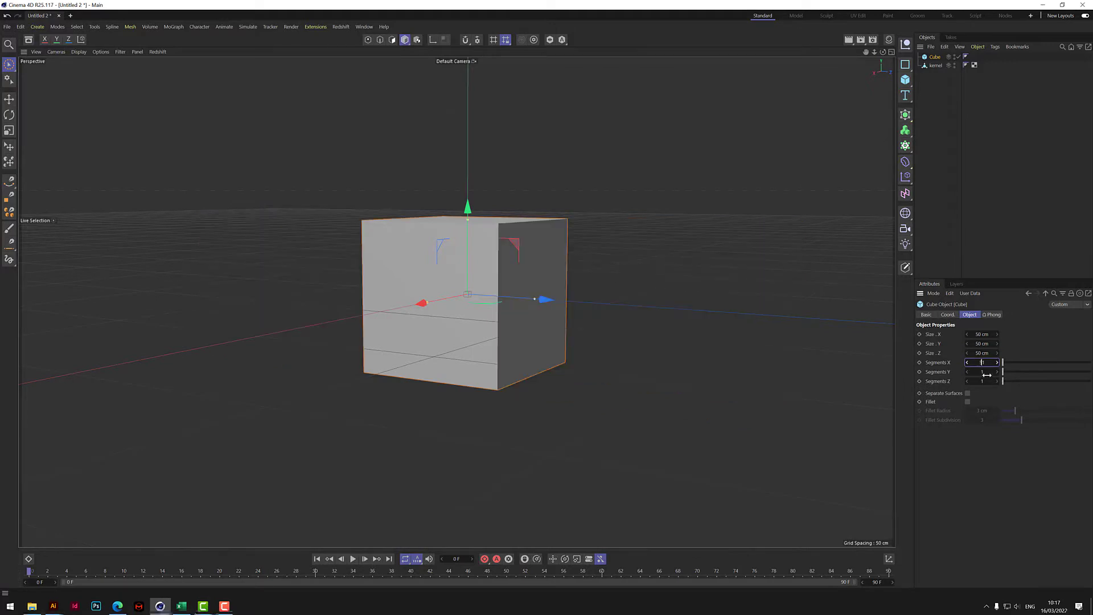
type("51")
key("Tab")
key("Tab")
- Nest a Displacer under the Cube and place the Cube inside a Subdivision Surface
left_click(907, 164)
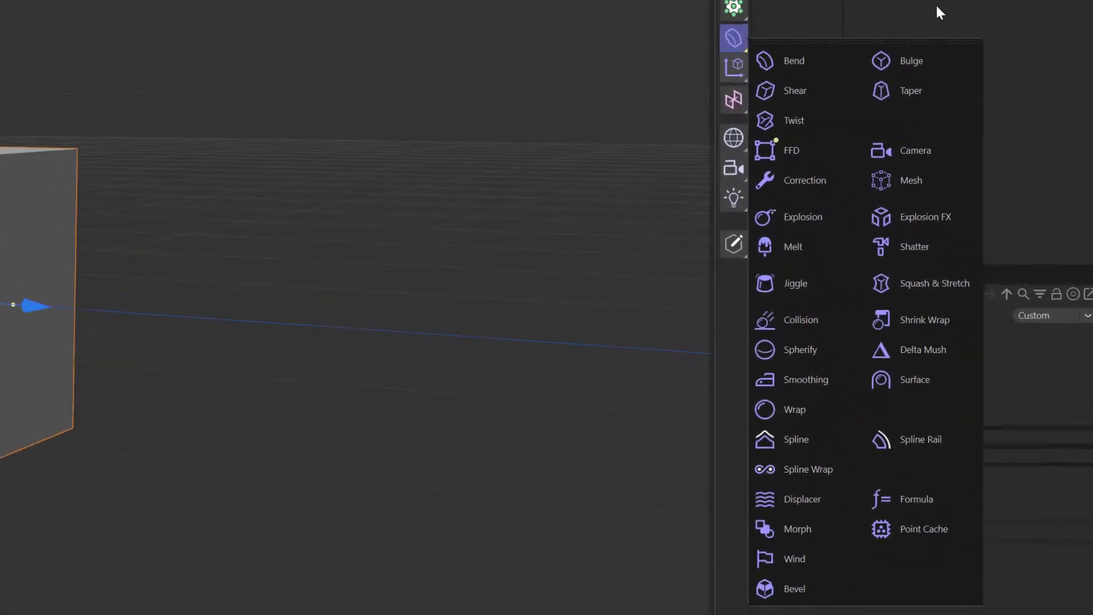
left_click(791, 505)
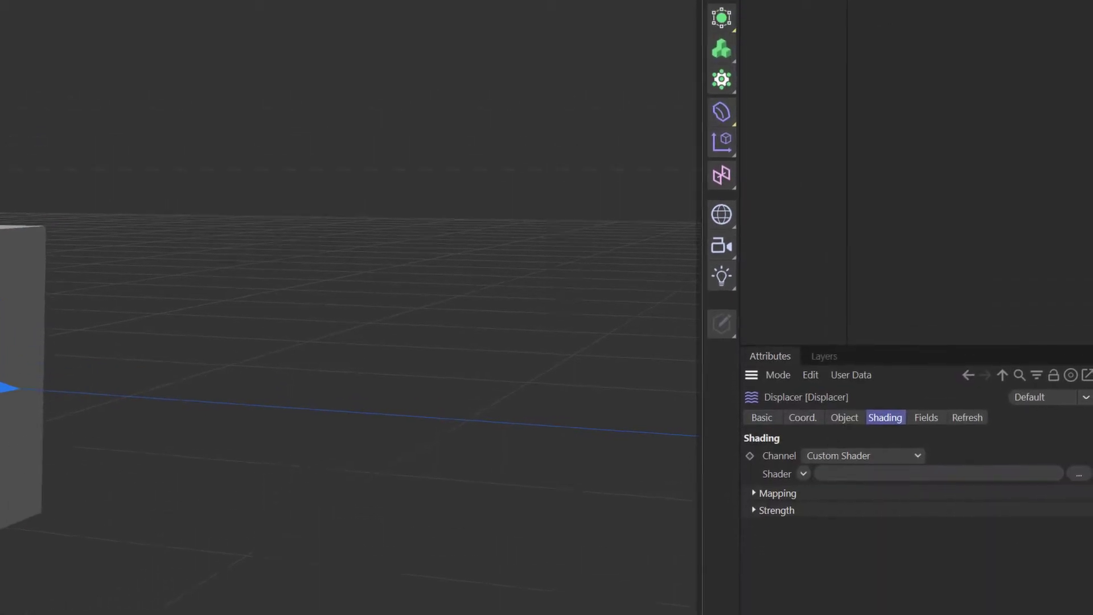
left_click_drag(779, 73, 777, 95)
left_click(719, 188)
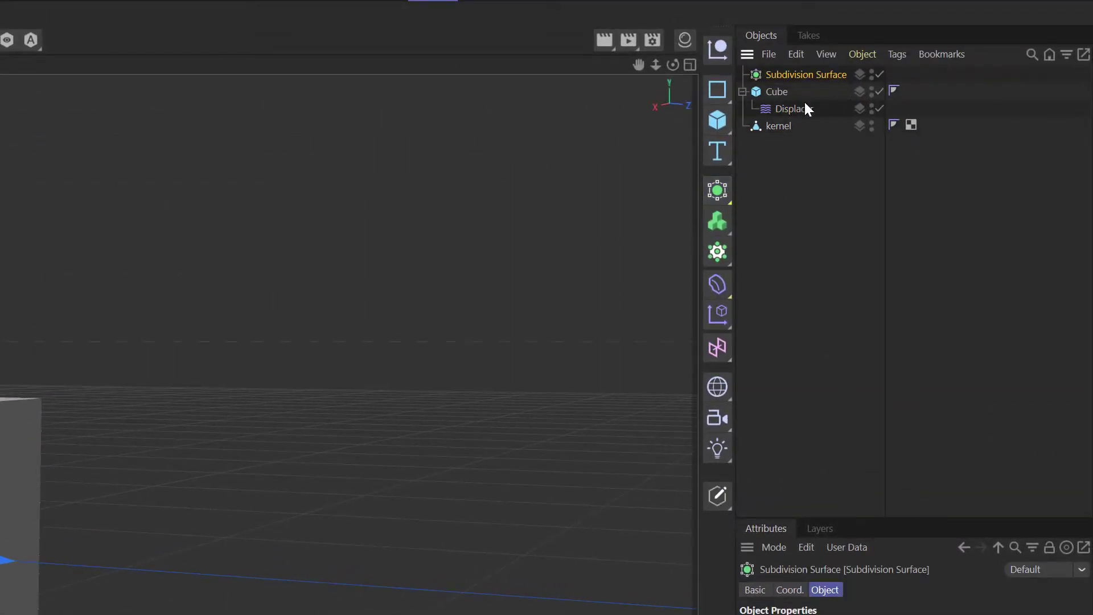
left_click_drag(779, 91, 783, 75)
- Start raising the Displacer's Height above its 10 cm default
left_click(812, 107)
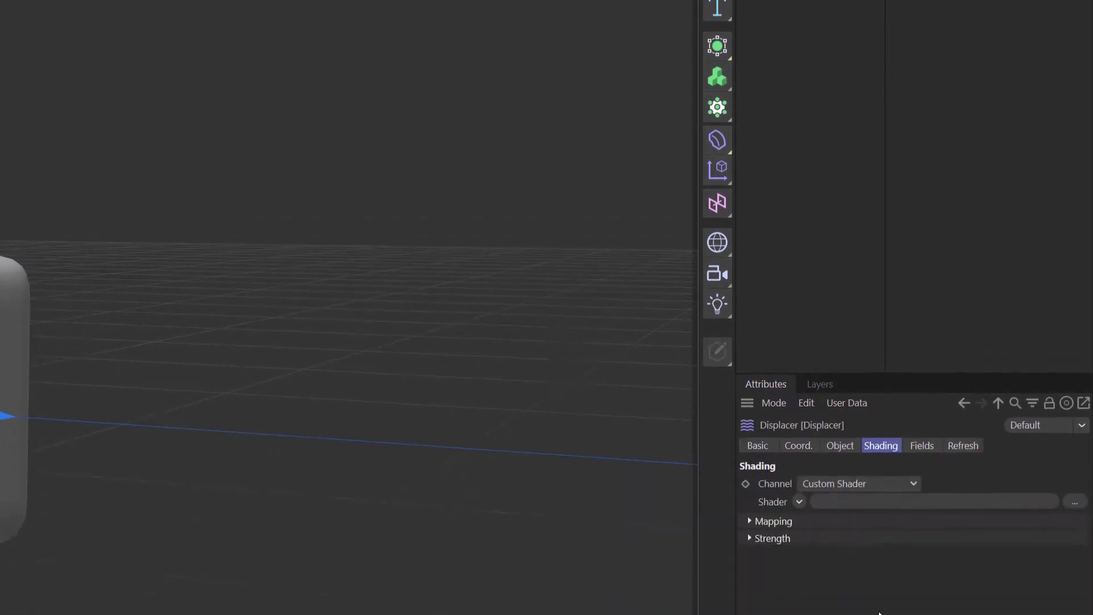
left_click(841, 257)
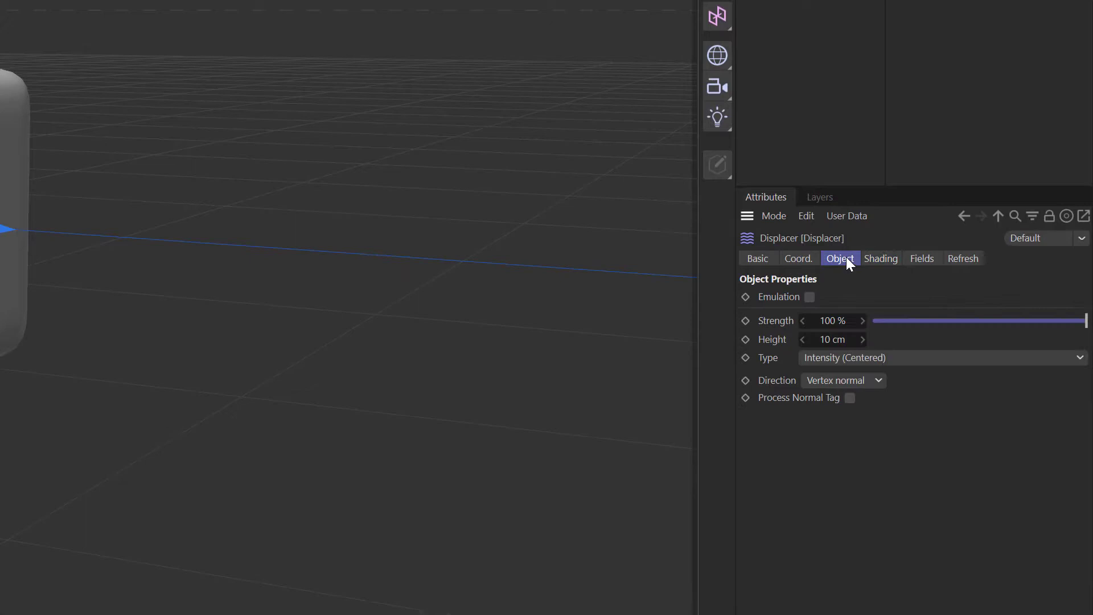
left_click(825, 338)
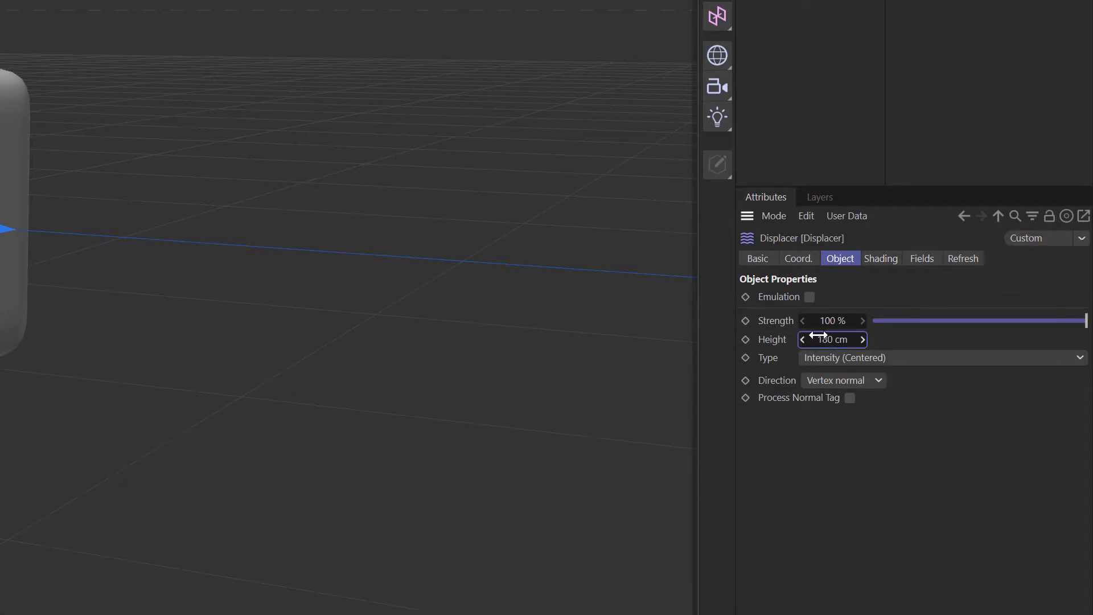
- Assign a Noise shader to the Displacer so the cube warps into a jagged blob
left_click(881, 259)
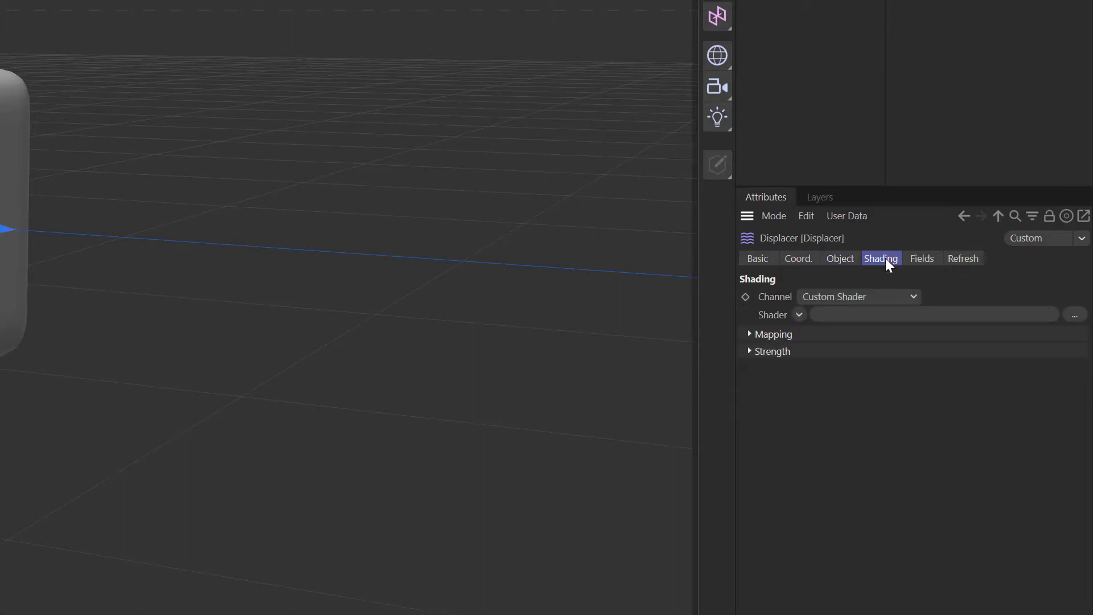
left_click(799, 314)
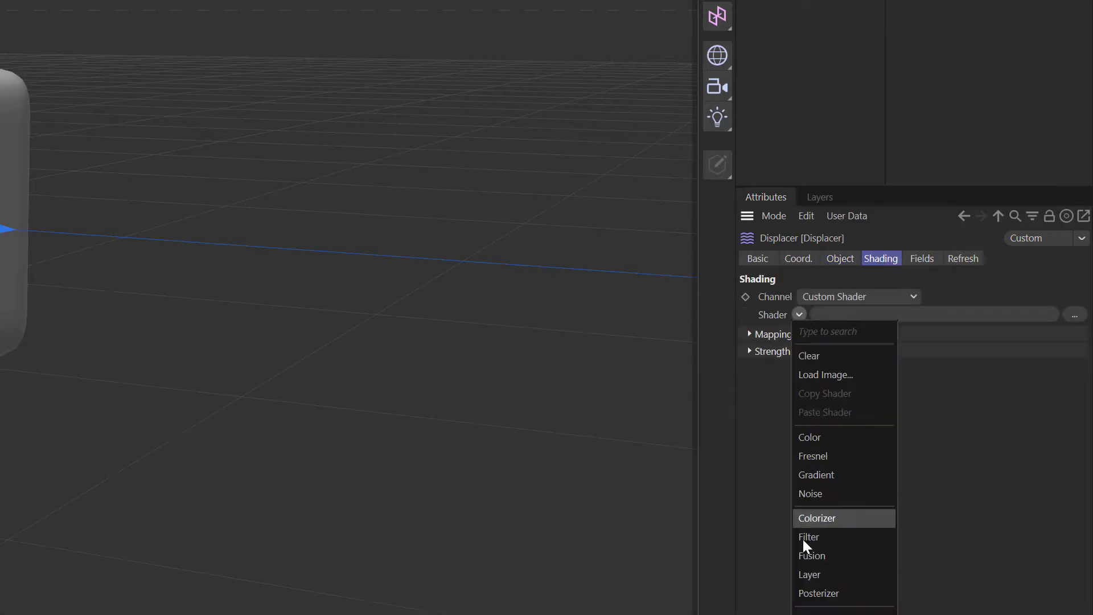
left_click(829, 496)
mouse_move(449, 415)
left_mouse_down("alt")
mouse_move(398, 408)
mouse_move(452, 410)
left_mouse_up("alt")
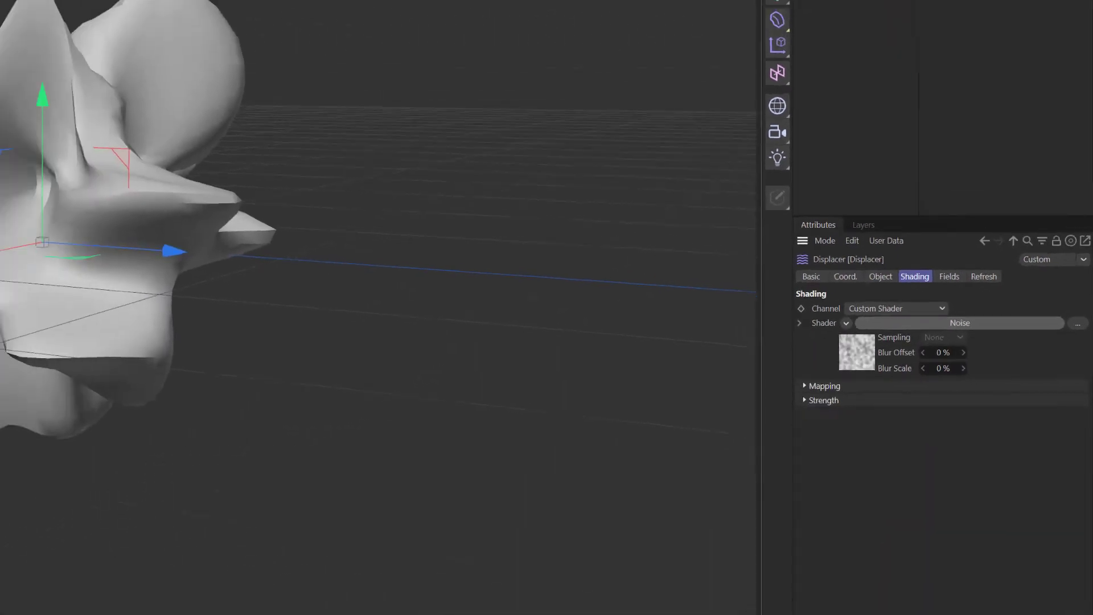
left_click_drag(456, 301, 478, 301, "alt")
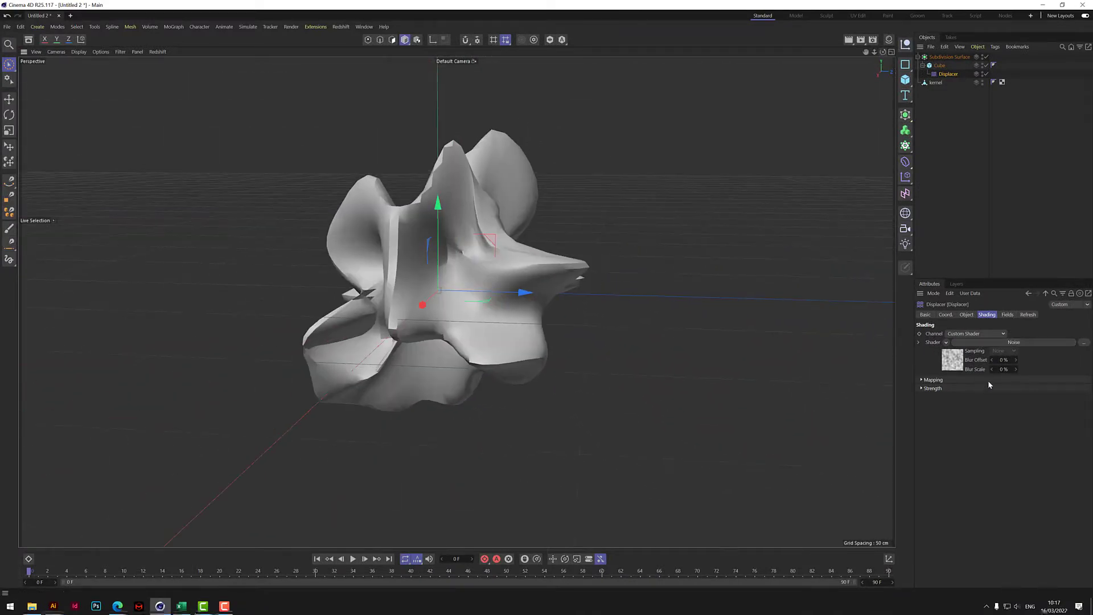
- Set the noise Global Scale to 100%, Brightness to −1% and Contrast to −27%
left_click(1009, 344)
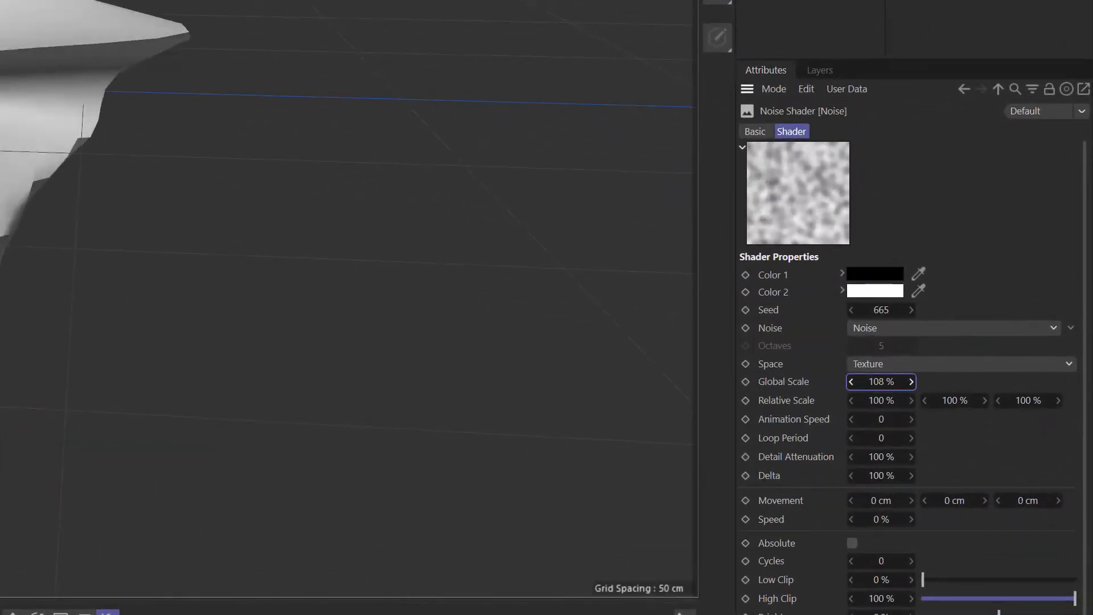
left_click_drag(993, 439, 1019, 439)
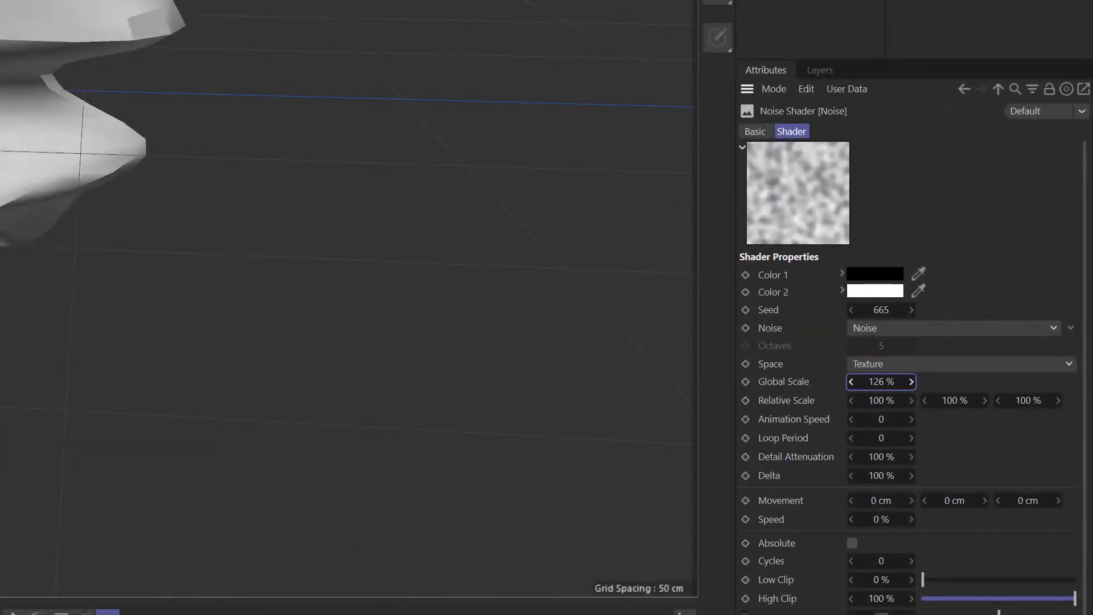
mouse_move(881, 381)
left_mouse_down()
mouse_move(847, 381)
mouse_move(902, 387)
left_mouse_up()
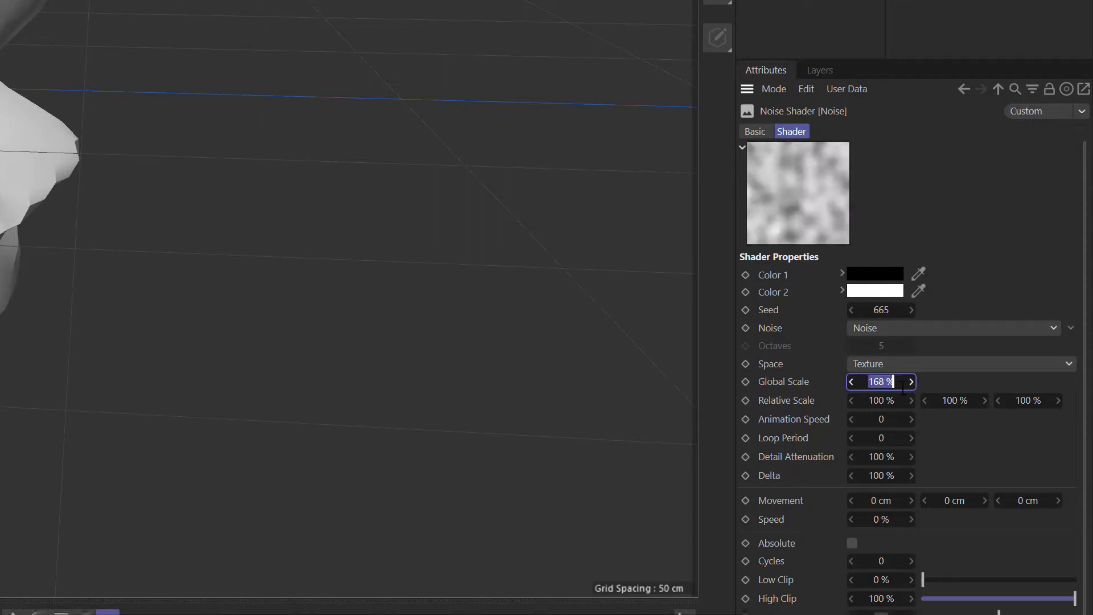
type("100")
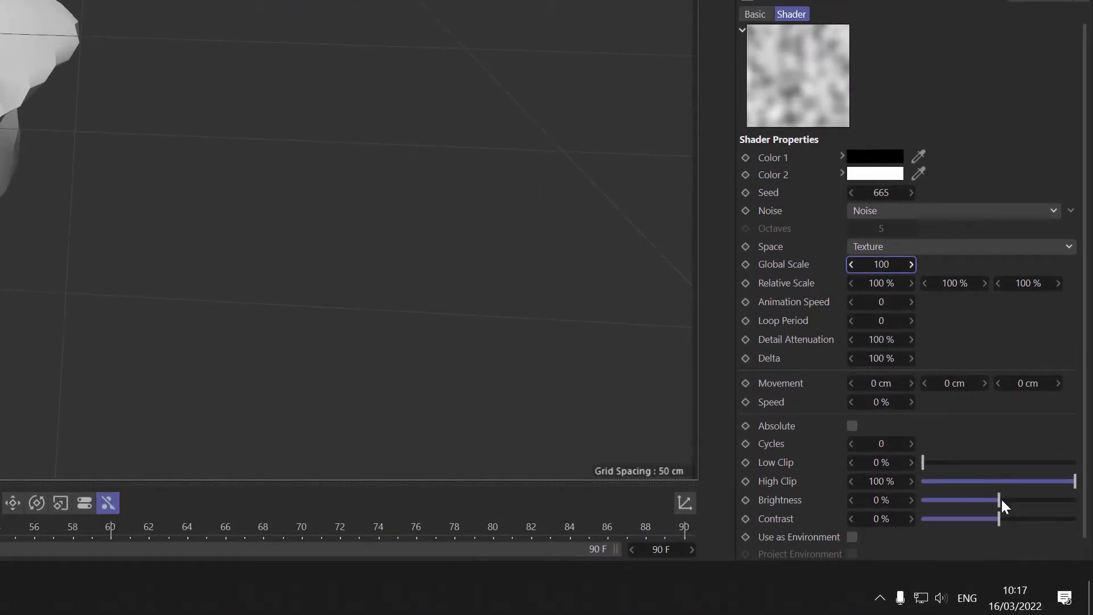
left_click_drag(1000, 497, 971, 534)
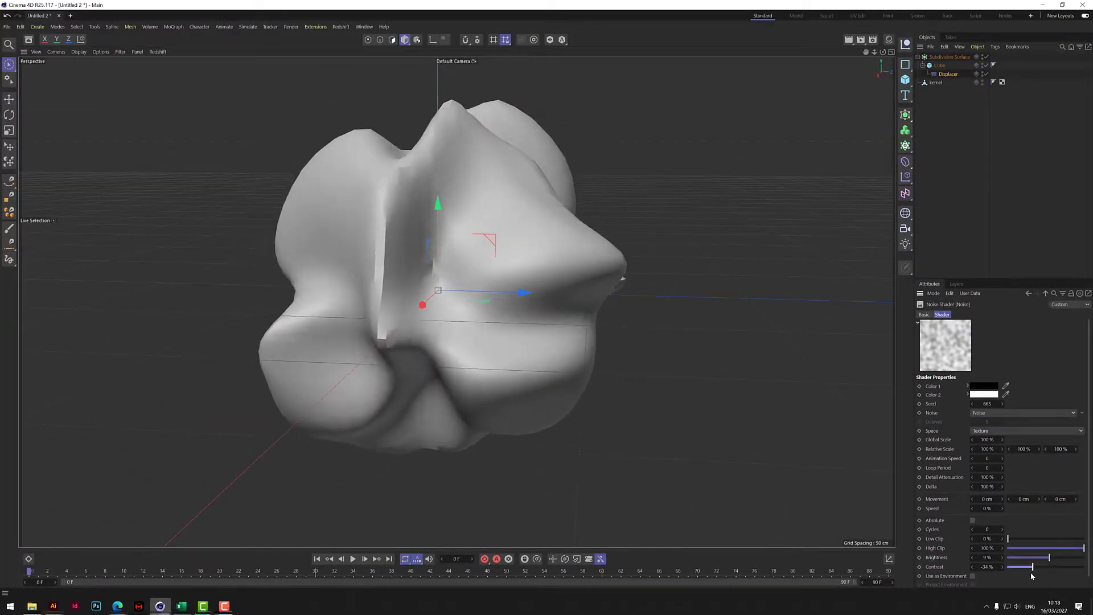
left_click_drag(1031, 574, 1076, 548)
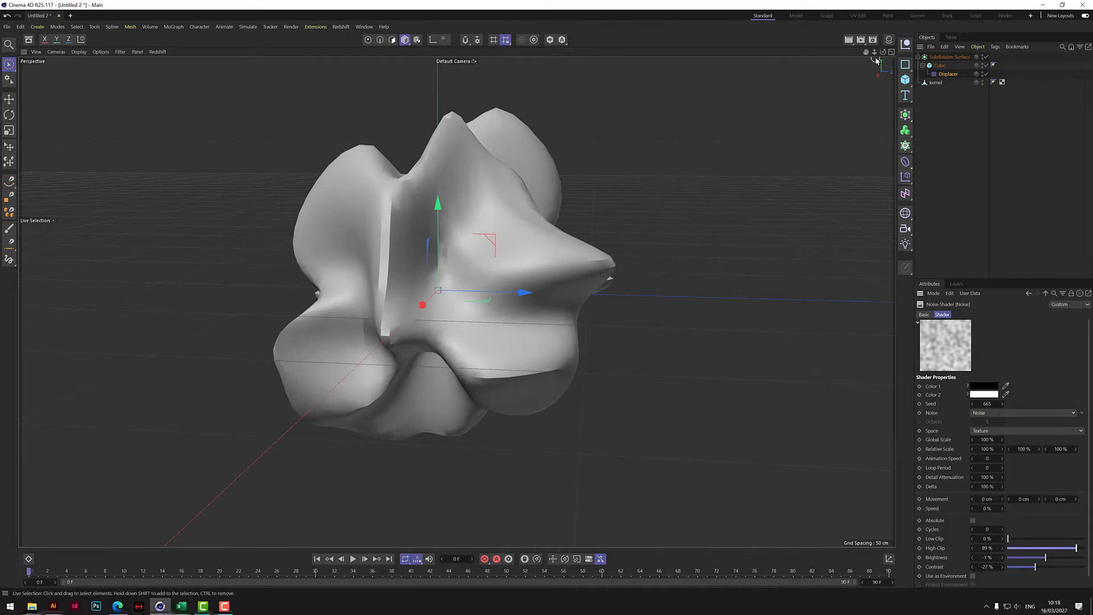
left_click_drag(880, 57, 828, 72)
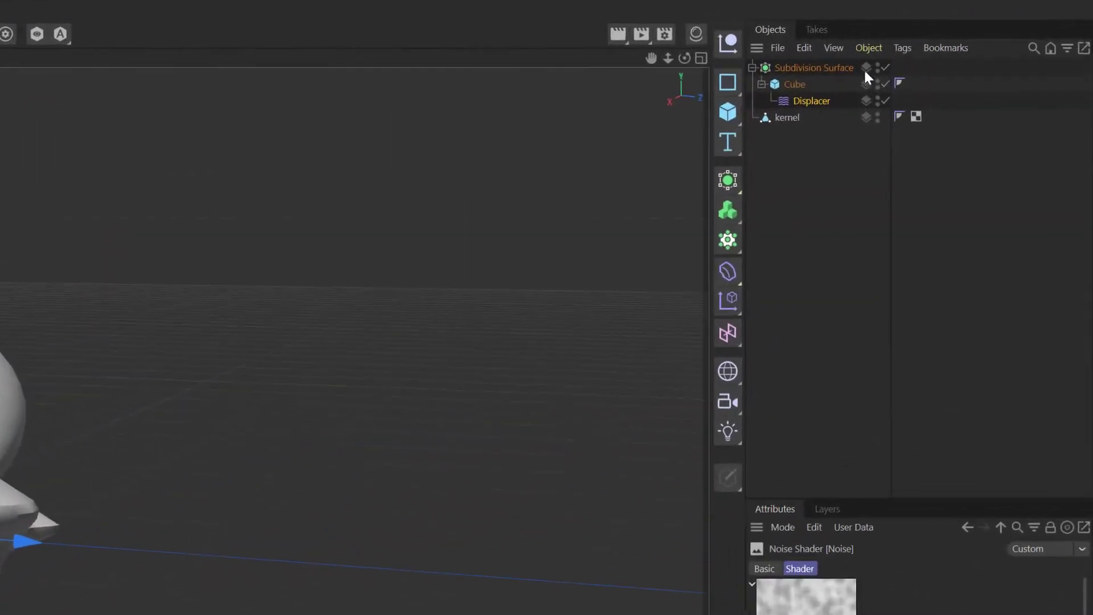
- Collapse the Subdivision Surface hierarchy with Connect Objects + Delete and rename it 'popcorn'
left_click(818, 67)
right_click(817, 67)
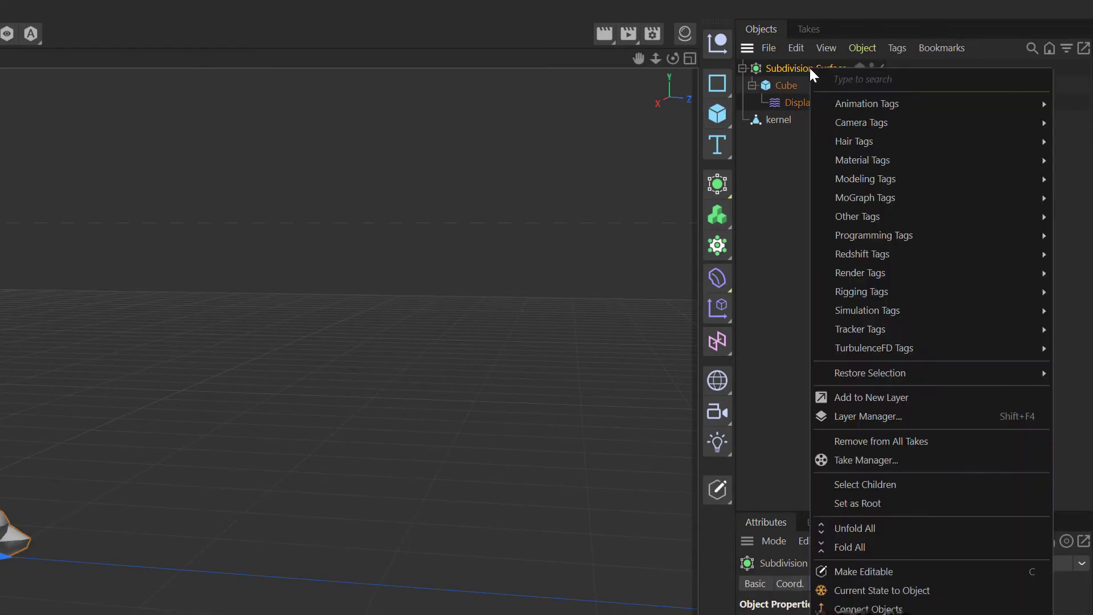
left_click(895, 366)
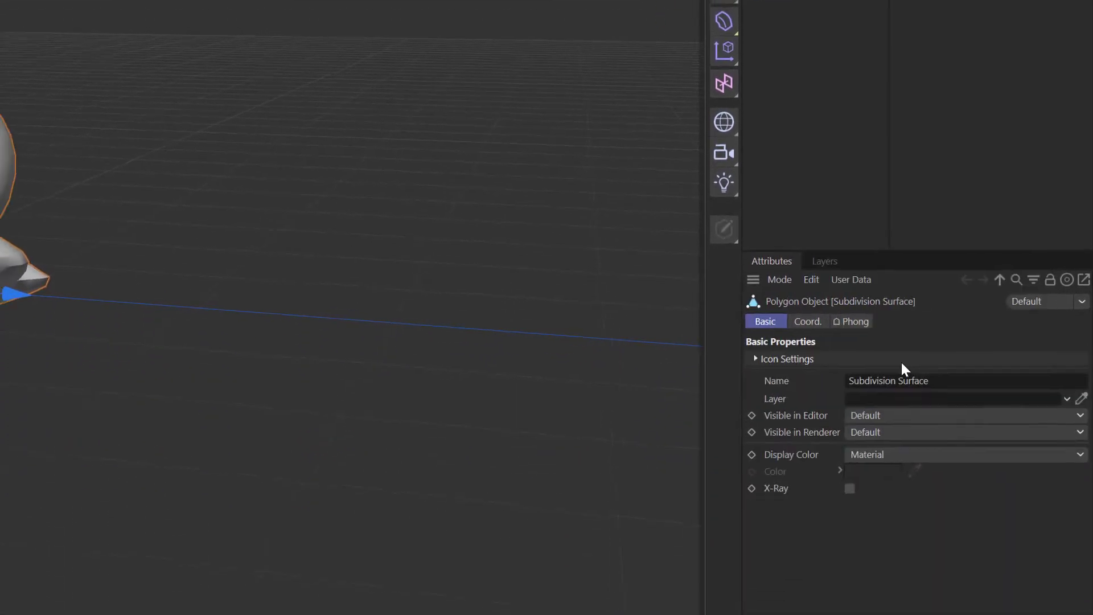
double_click(950, 57)
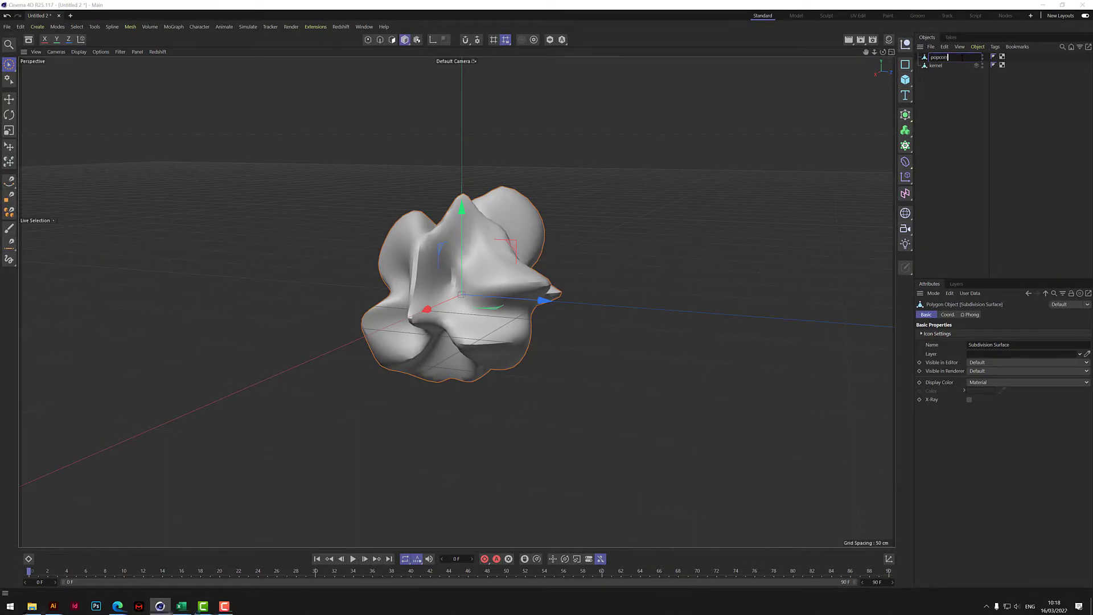
type("popcorn")
key("Return")
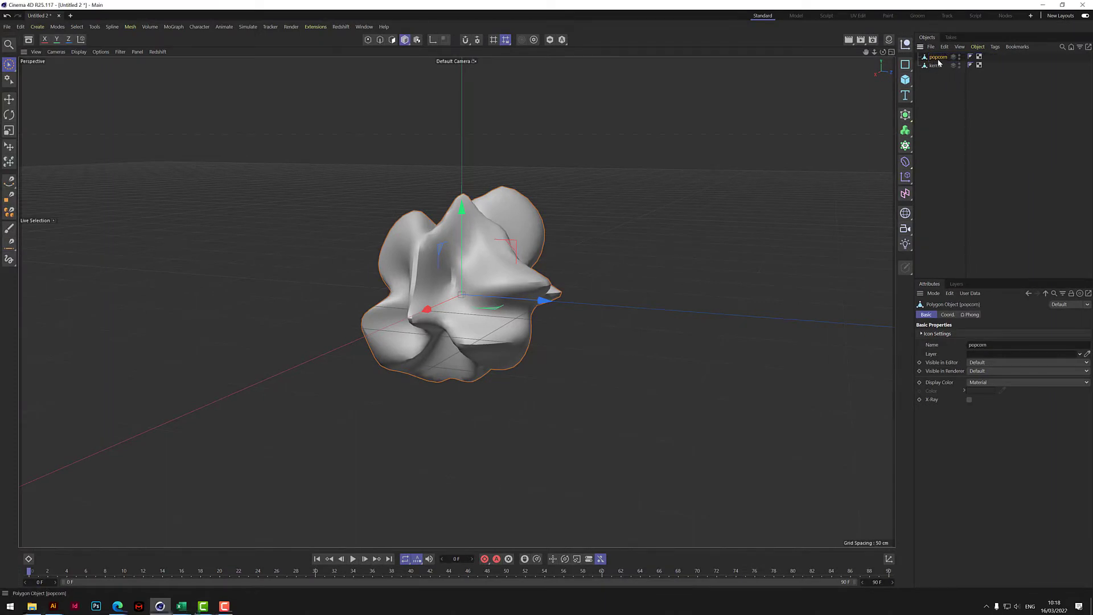
- Move the popcorn aside along Z and shrink it to about two-thirds size
left_click_drag(531, 309, 695, 297)
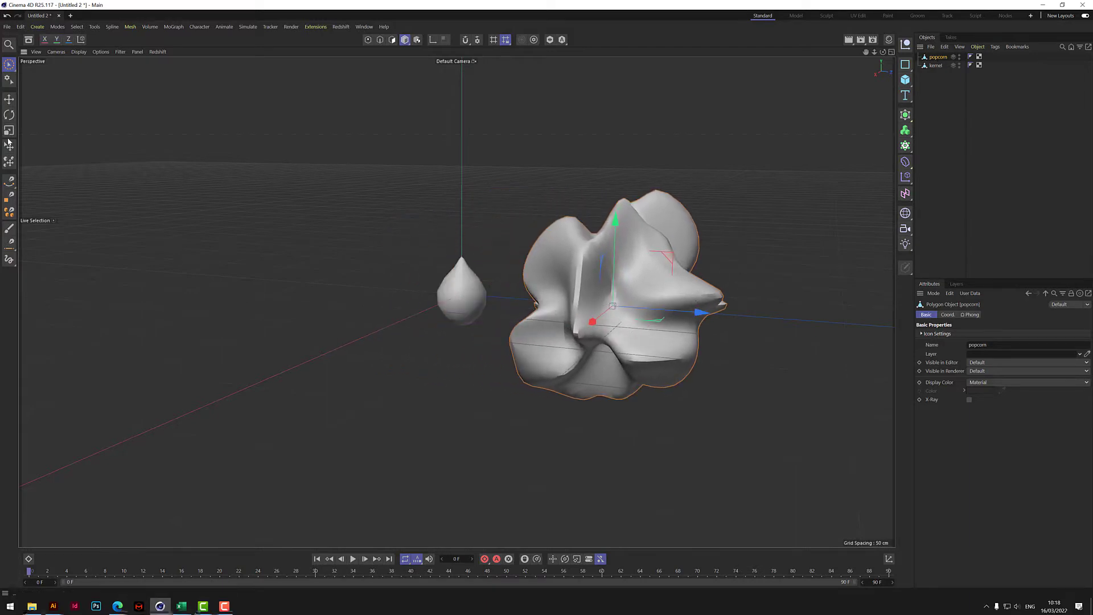
left_click(9, 131)
left_click_drag(732, 367, 666, 405)
left_click(9, 64)
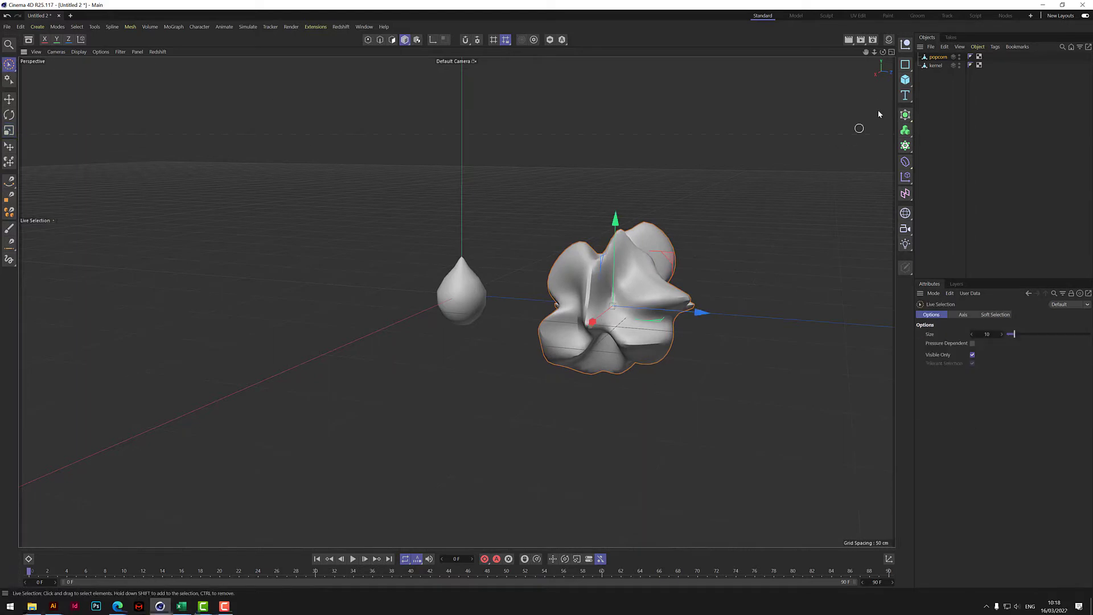
left_click_drag(883, 52, 831, 54)
left_click_drag(457, 301, 435, 307)
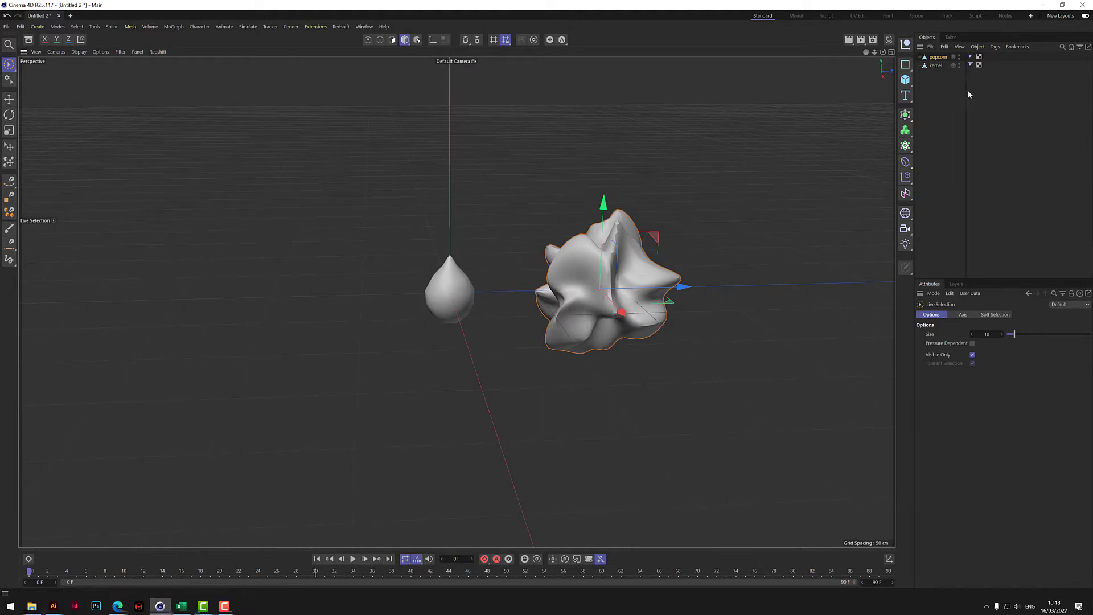
- Hide the popcorn in the viewport and select the kernel
left_click(957, 75)
left_click(959, 57)
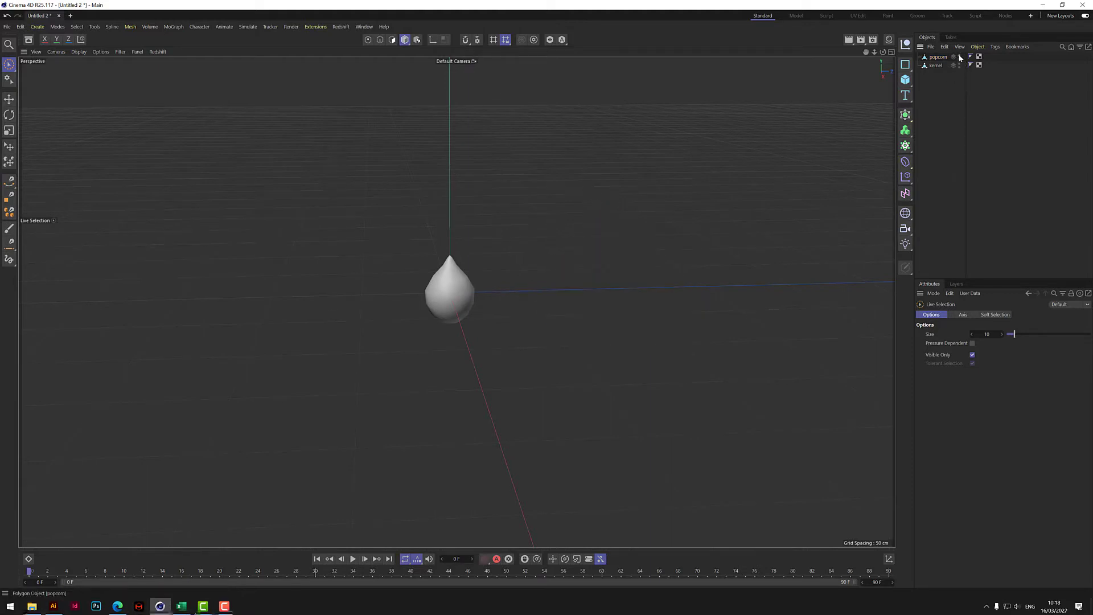
left_click(935, 66)
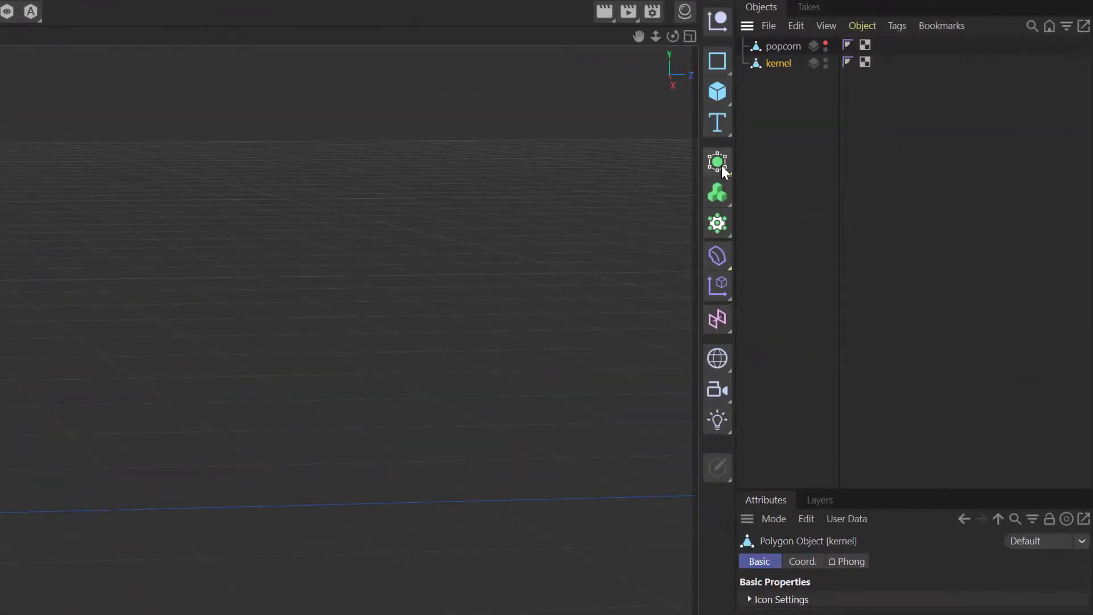
- Place the kernel inside a new Cloner set to 10 clones along Z
left_click(717, 225)
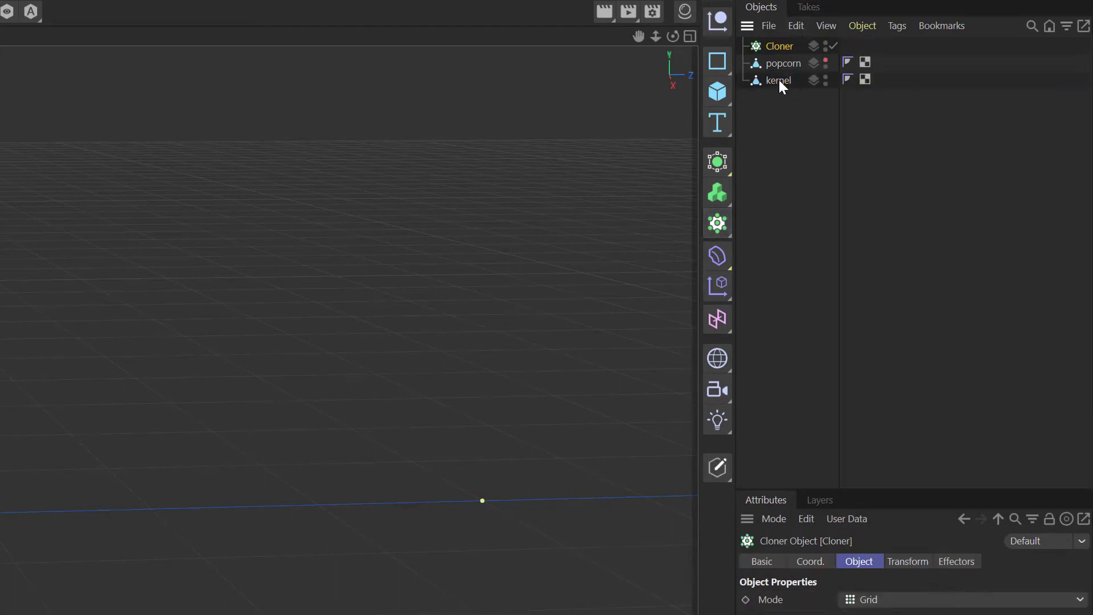
left_click_drag(779, 80, 783, 43)
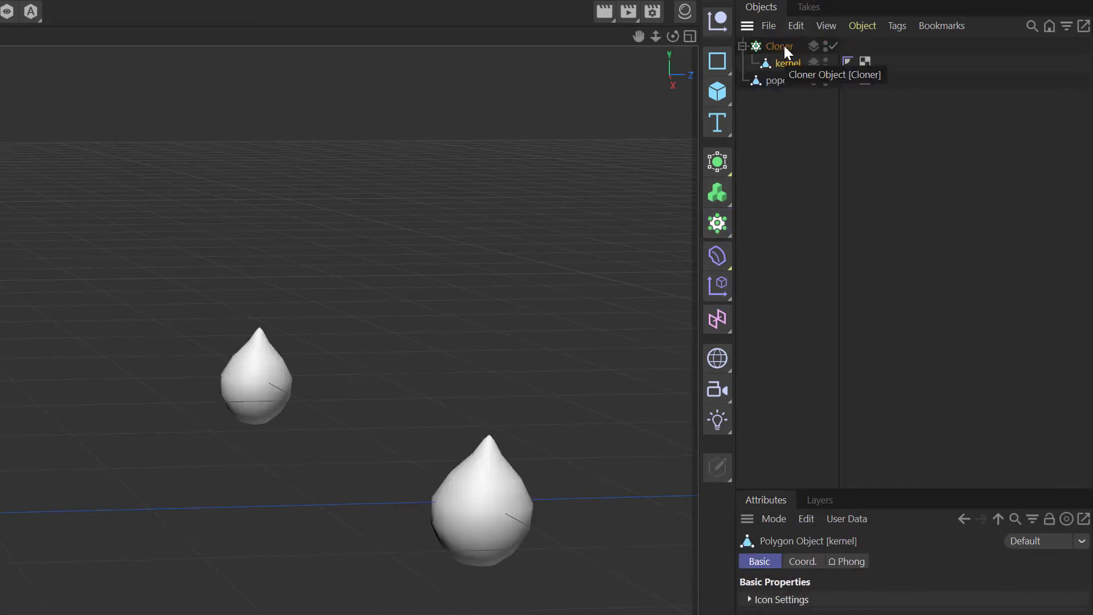
left_click(783, 43)
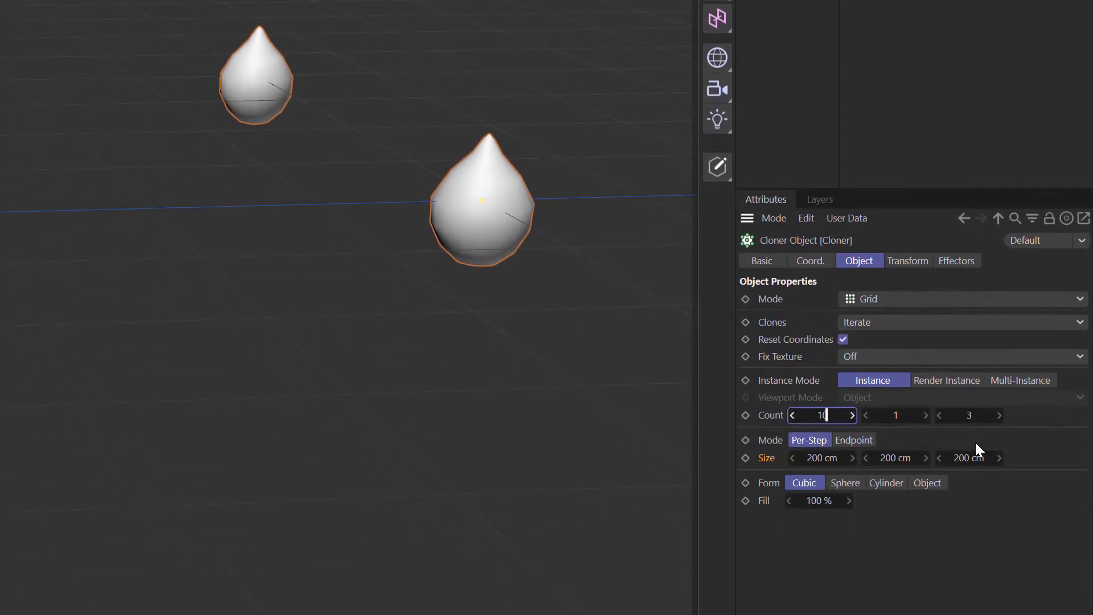
double_click(970, 415)
key("Return")
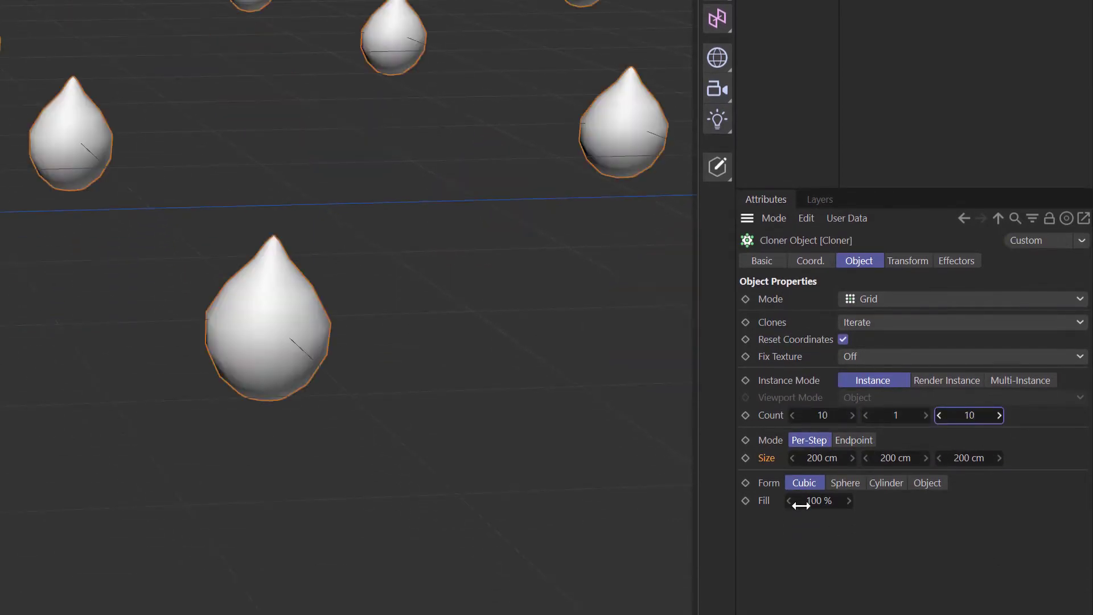
- Space the grid clones 40 cm apart along X and Z
double_click(820, 459)
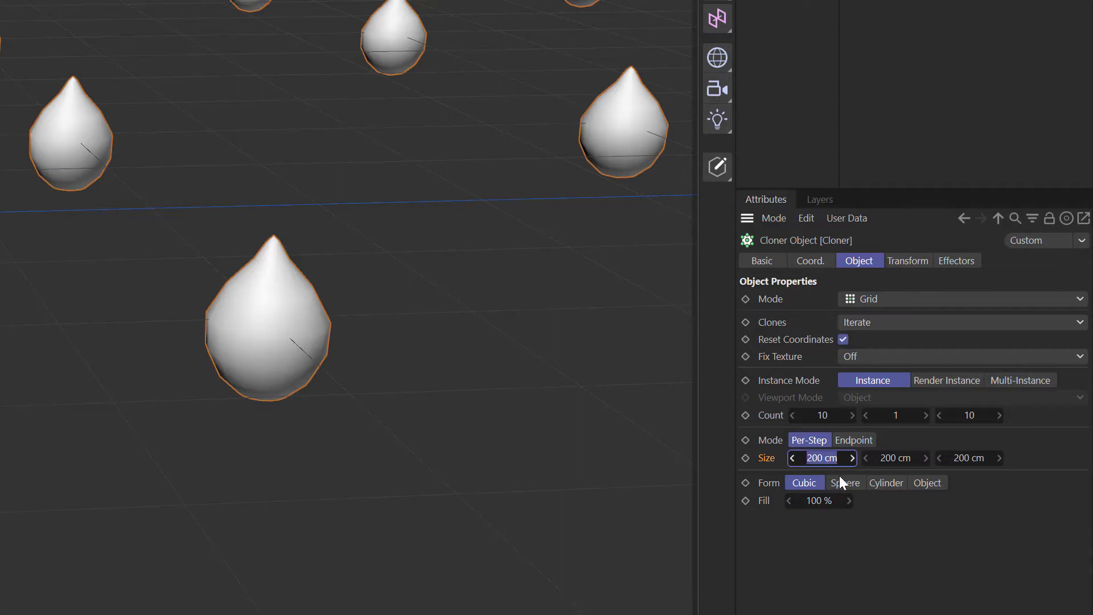
type("40")
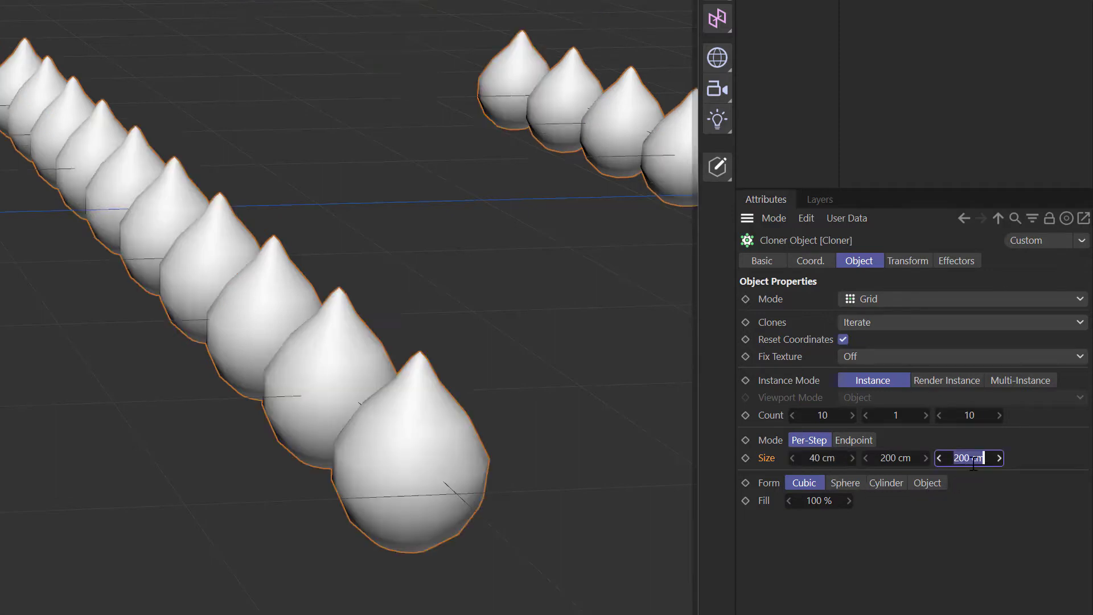
type("40")
key("Return")
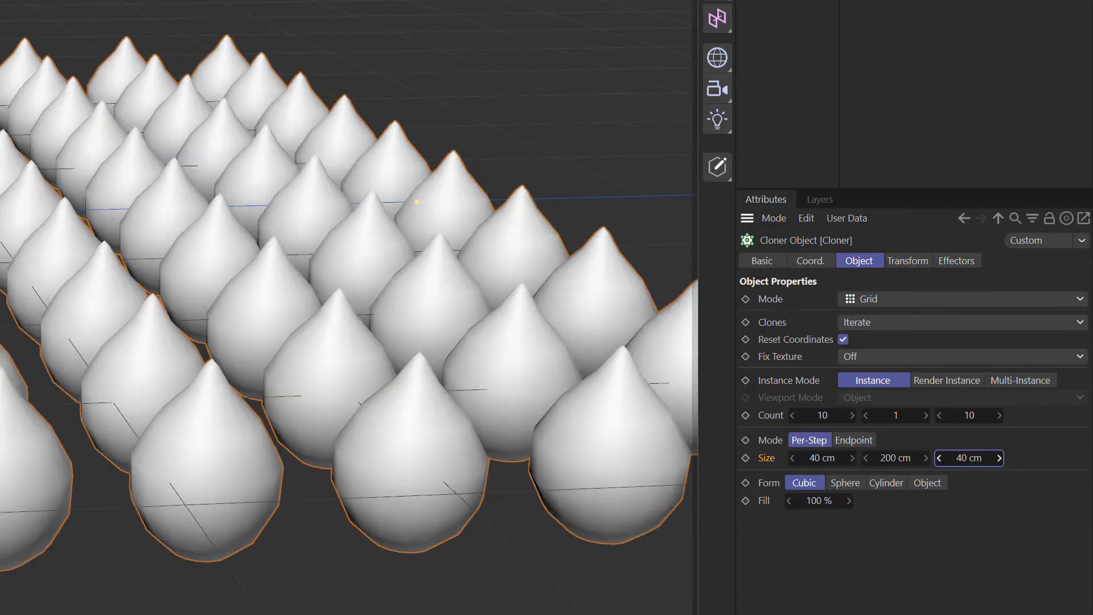
scroll(416, 202, "down", 5)
left_click_drag(341, 308, 370, 341, "alt")
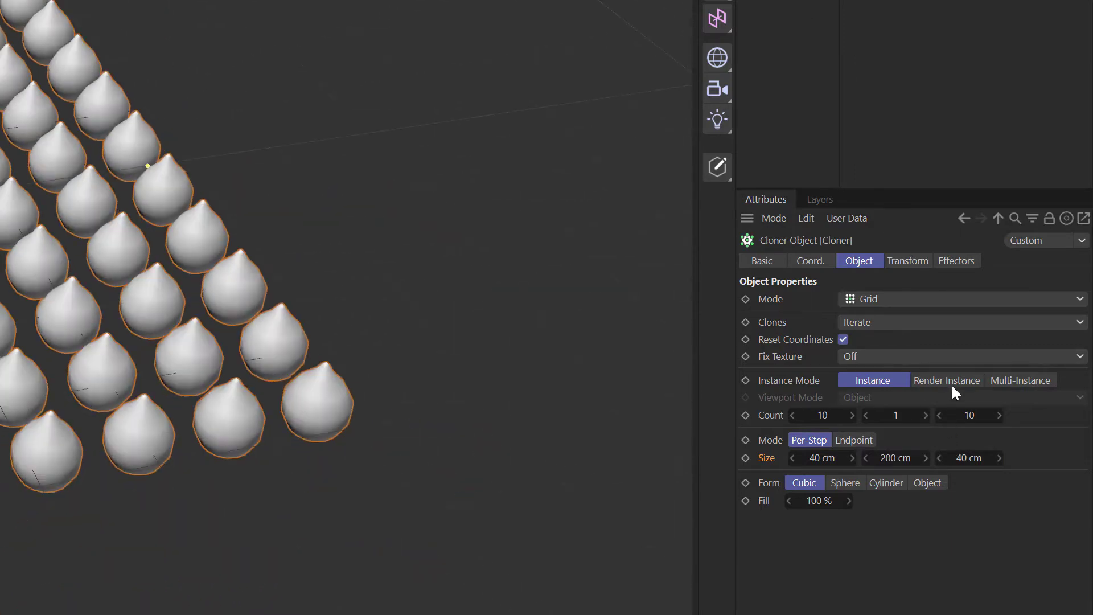
- Rotate the cloned kernels 90° in pitch so they lie on their sides
left_click(907, 260)
left_click(932, 342)
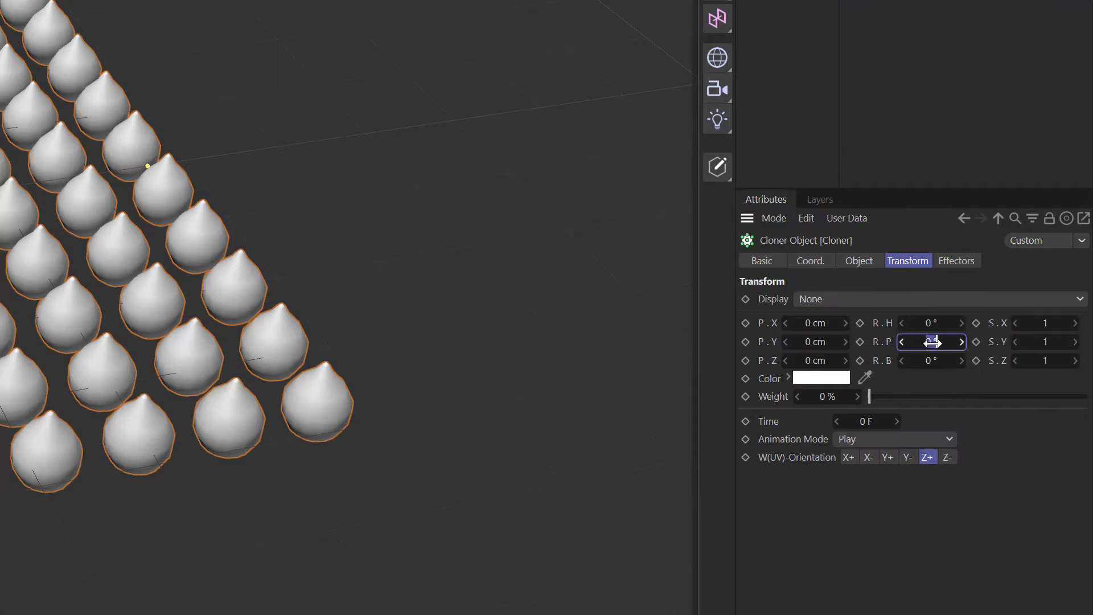
type("90")
key("Return")
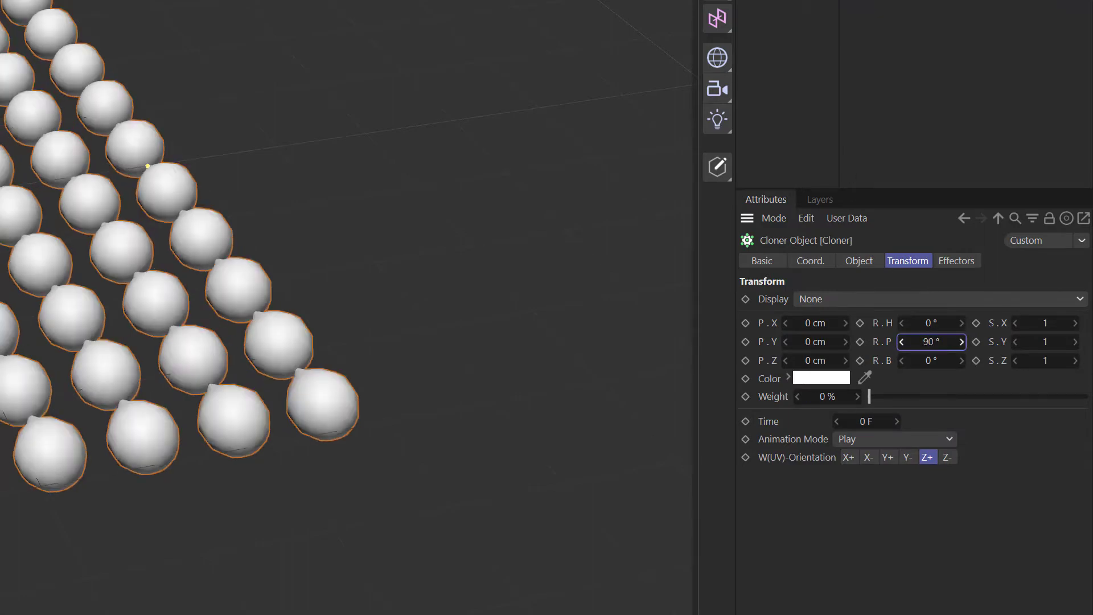
mouse_move(341, 308)
left_mouse_down("alt")
mouse_move(342, 233)
mouse_move(342, 296)
left_mouse_up("alt")
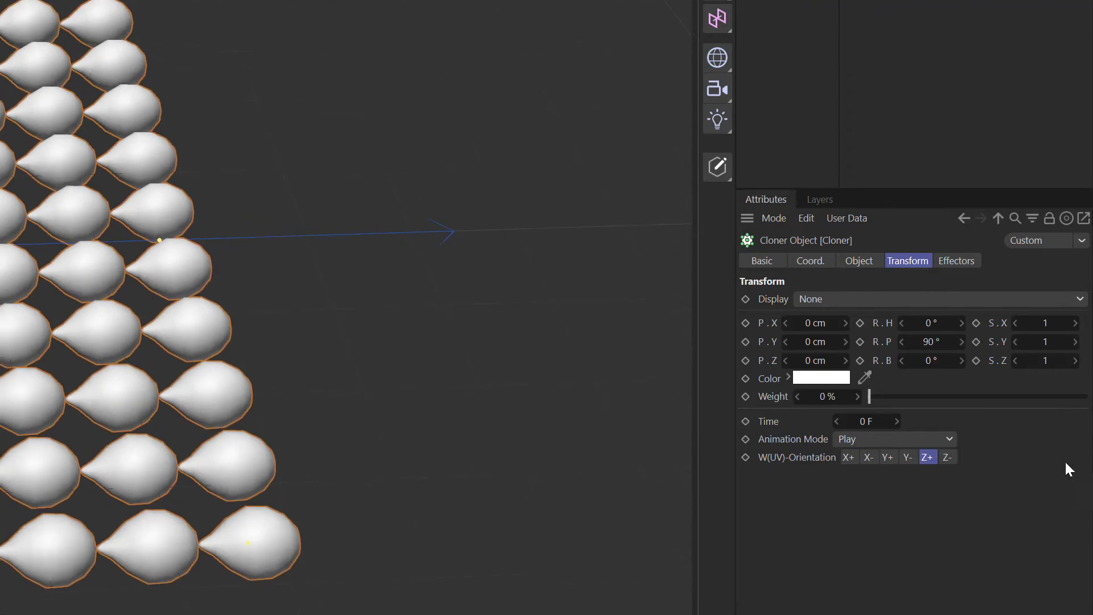
- Widen the grid's Z spacing to 46 cm
left_click(860, 261)
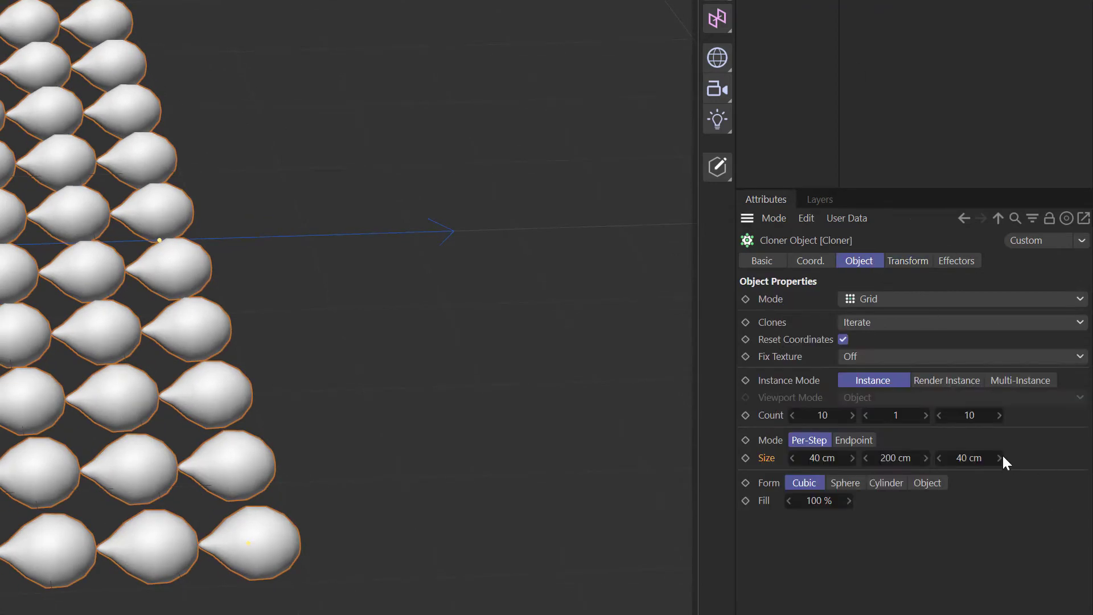
left_click_drag(999, 457, 1028, 458)
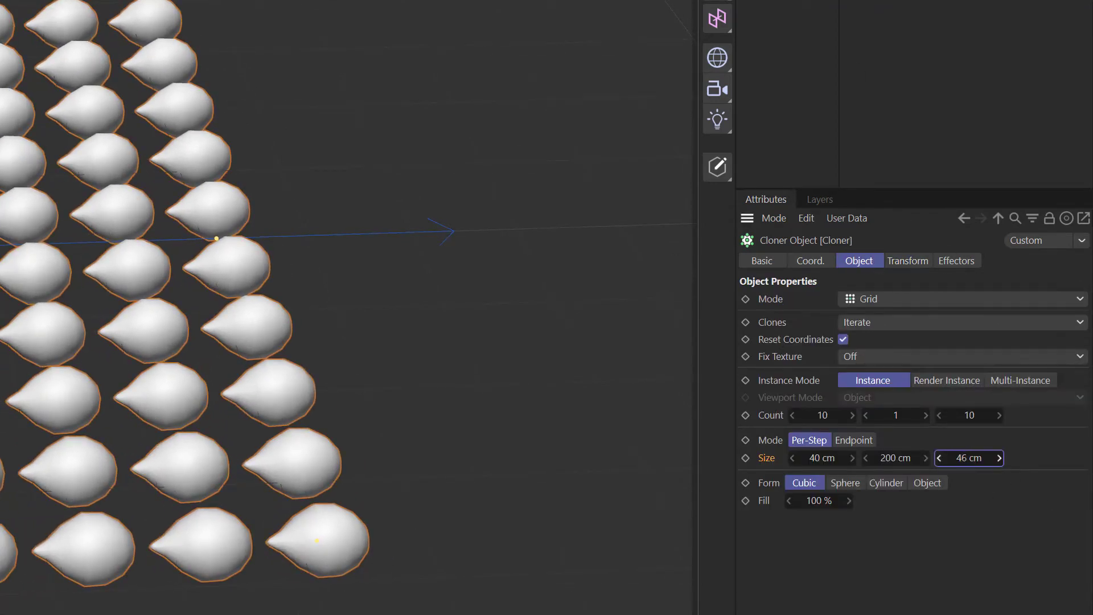
left_click_drag(342, 284, 410, 262, "alt")
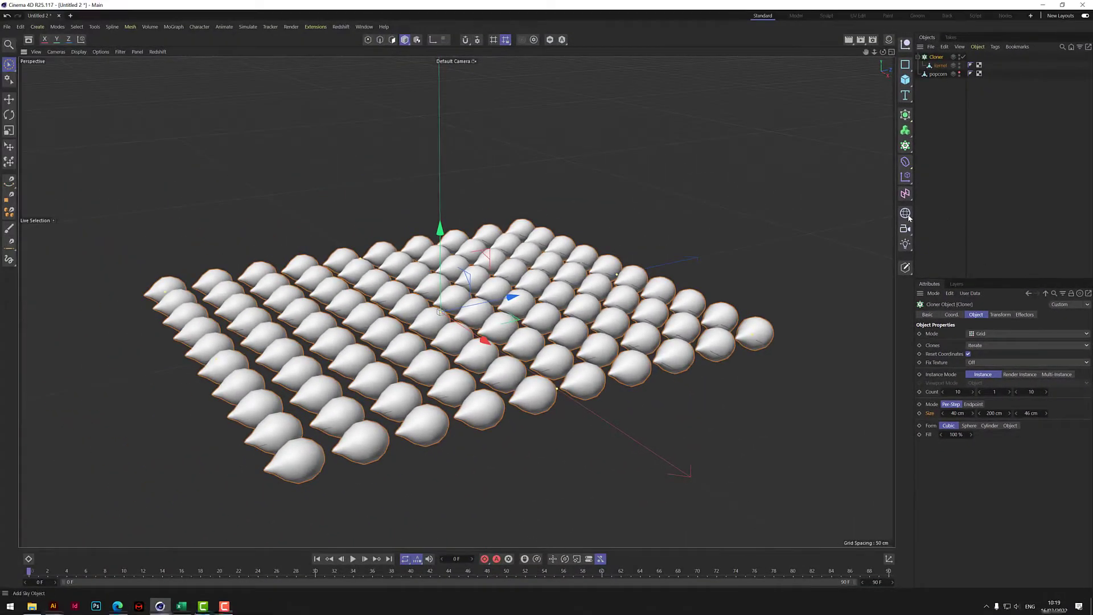
- Add a Floor and give it a Collider Body tag
left_click(739, 76)
left_click(934, 240)
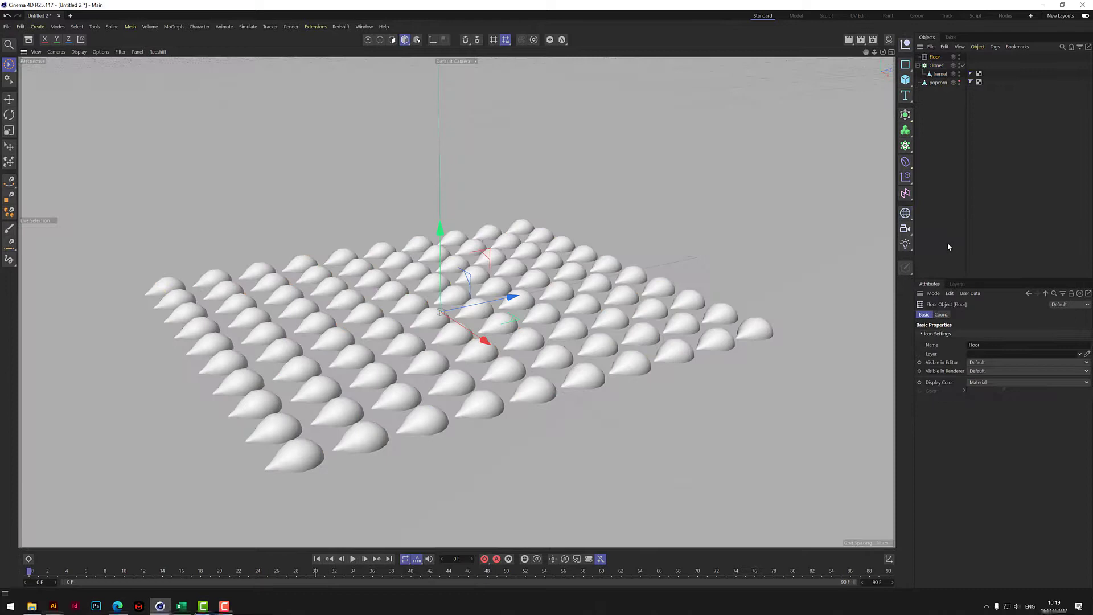
right_click(938, 57)
mouse_move(965, 175)
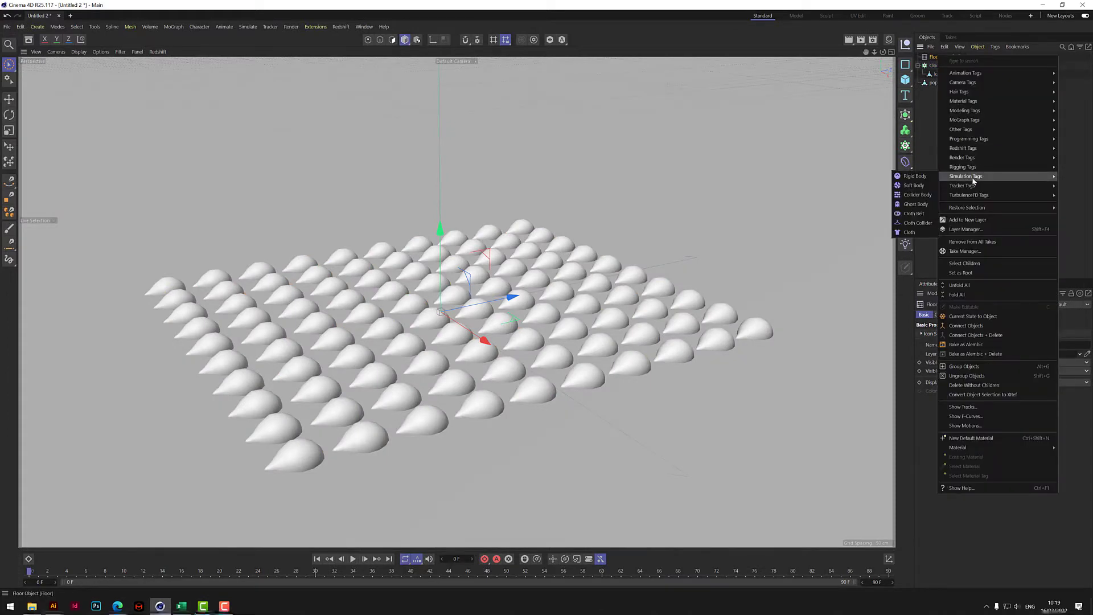
left_click(924, 193)
- Raise the Cloner above the floor and add a Rigid Body tag to it
left_click(429, 239)
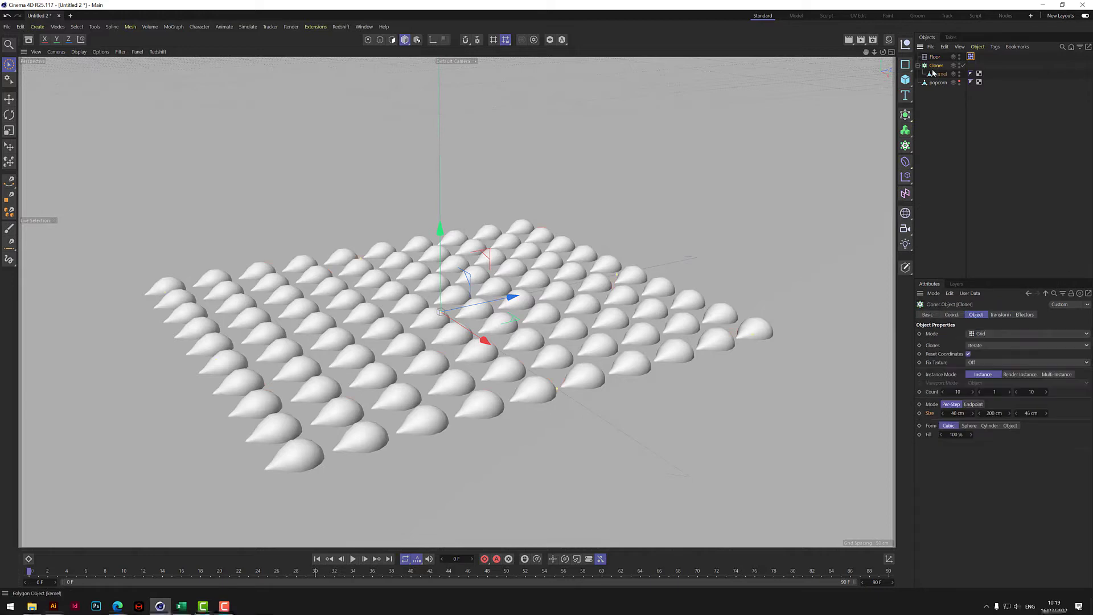
left_click_drag(440, 230, 442, 215)
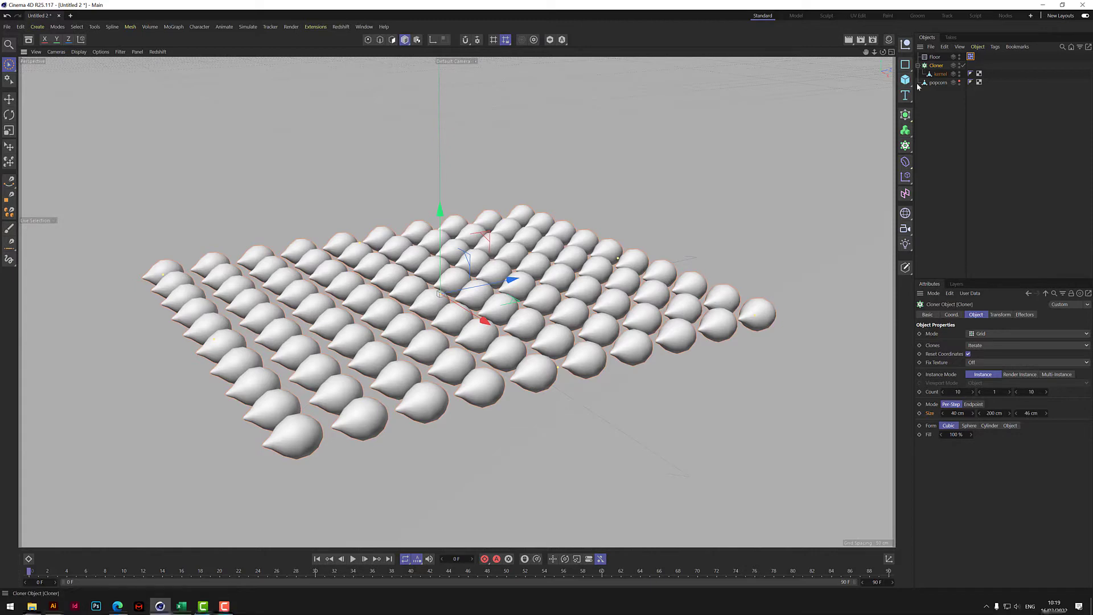
right_click(939, 66)
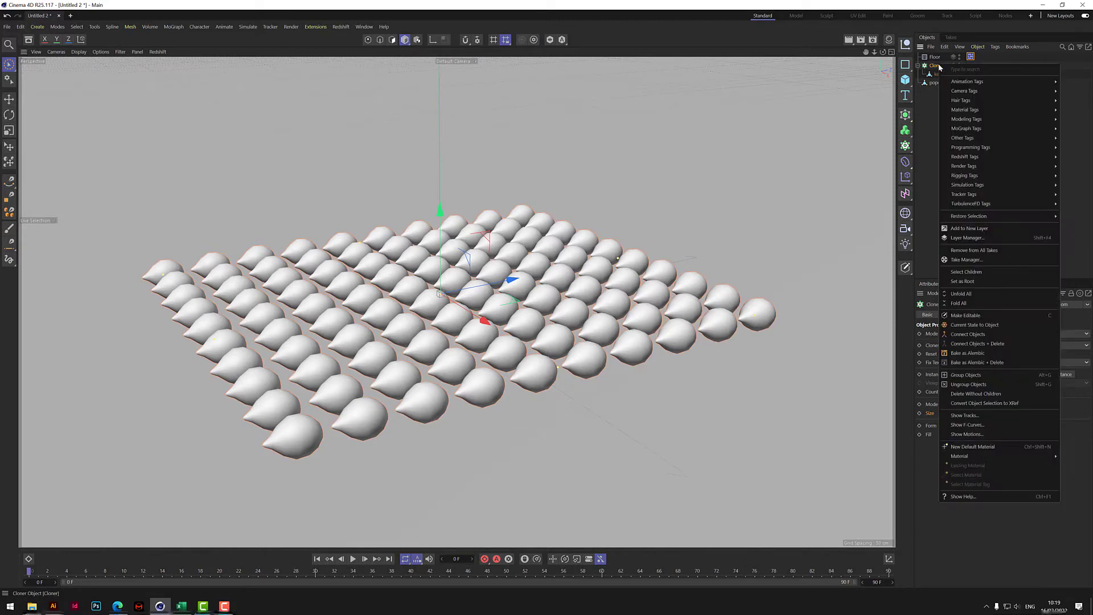
mouse_move(976, 187)
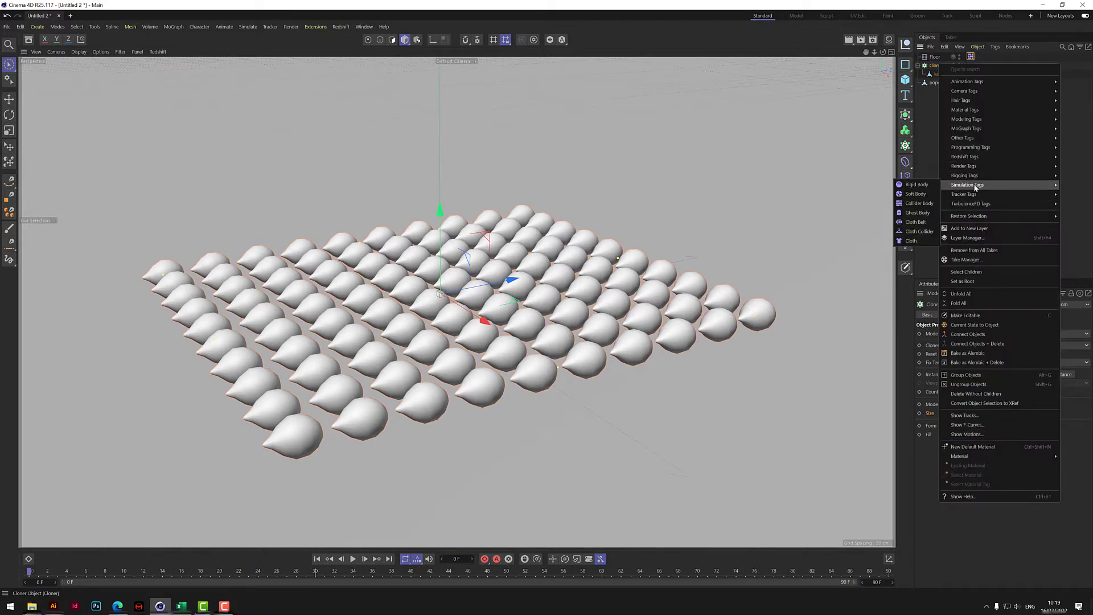
left_click(926, 185)
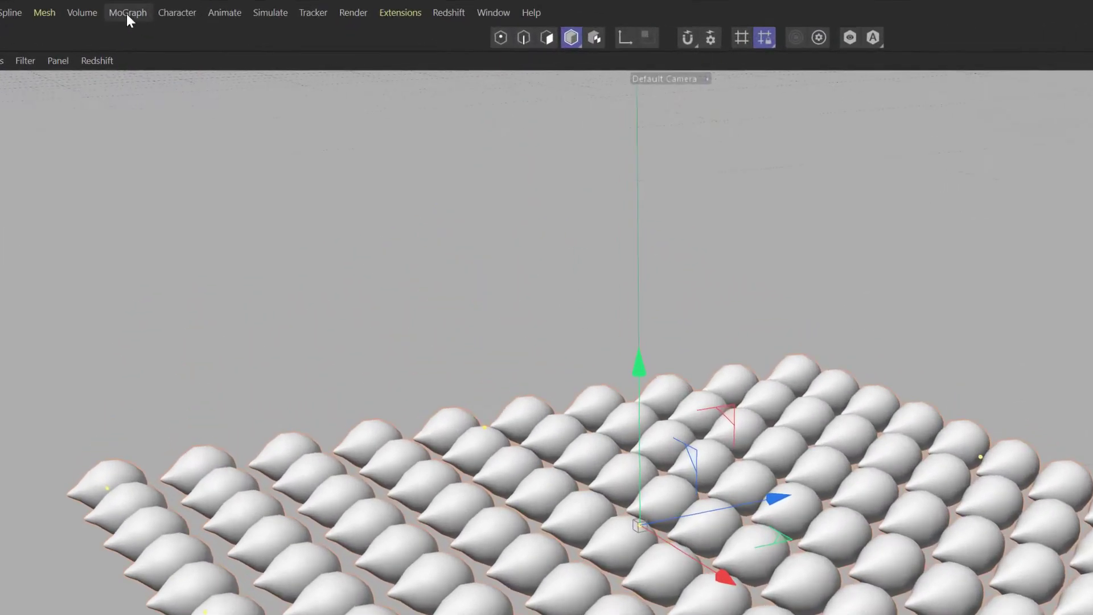
- Add a Plain effector from the MoGraph Effector menu
left_click(173, 27)
mouse_move(136, 37)
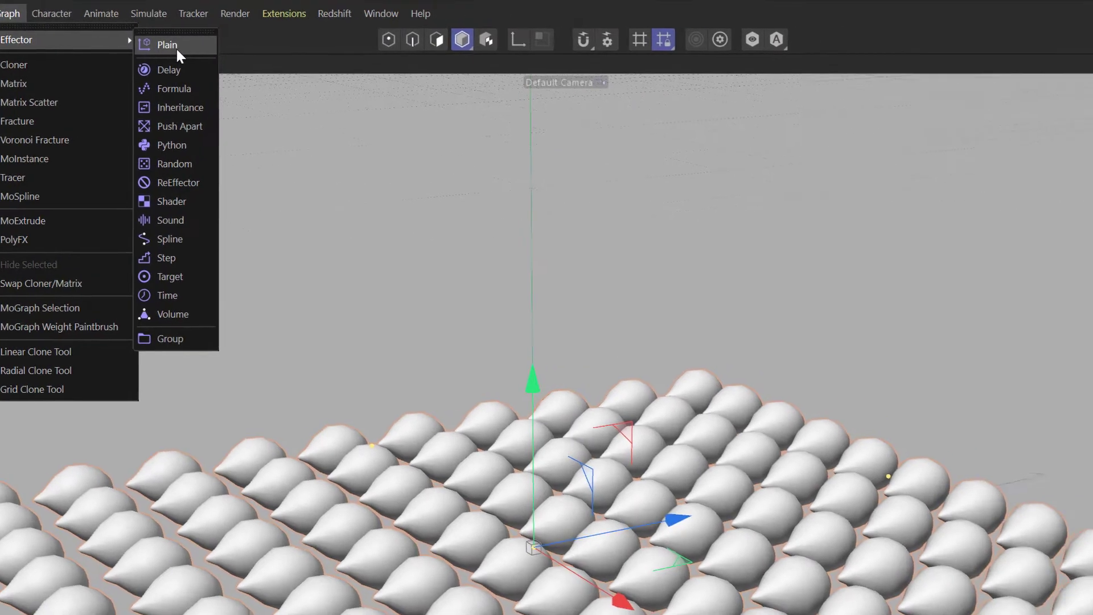
left_click(301, 48)
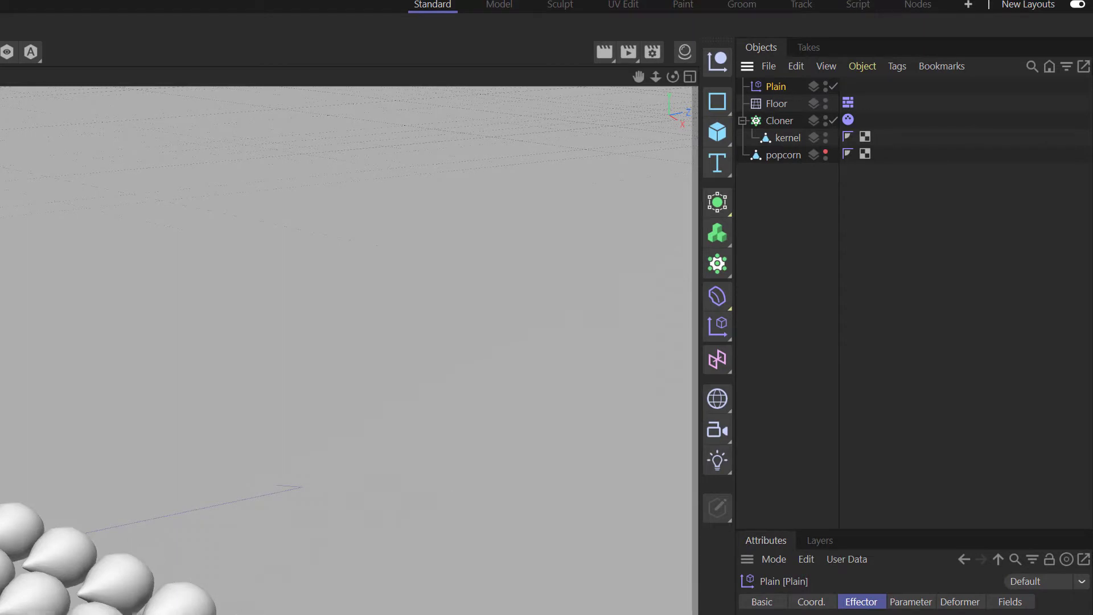
- Disable Position, enable Scale and Uniform Scale, and set Scale to 1
left_click(911, 602)
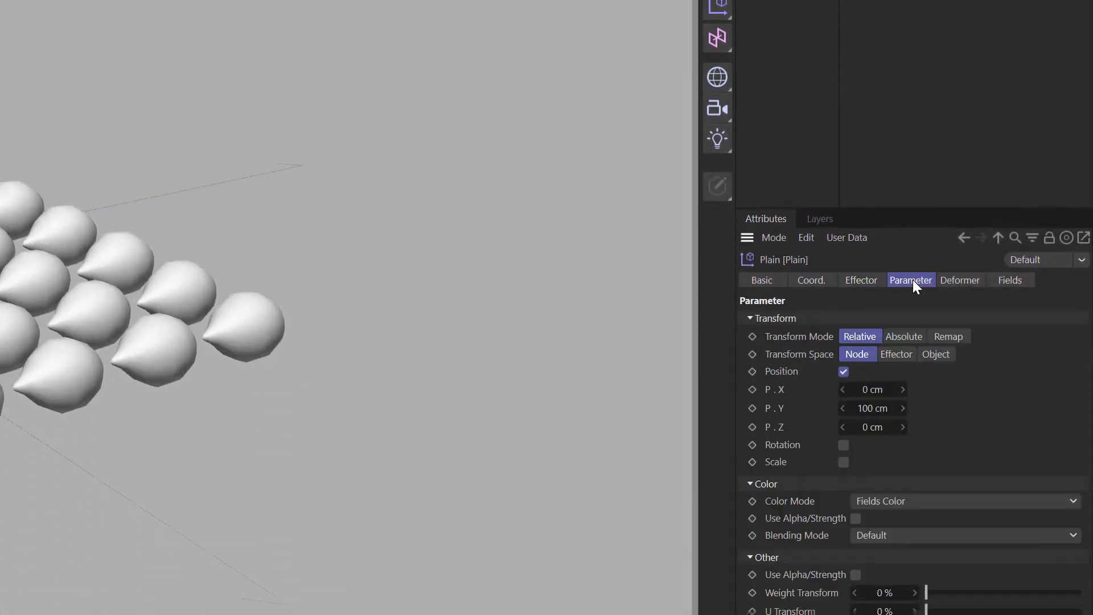
left_click(844, 372)
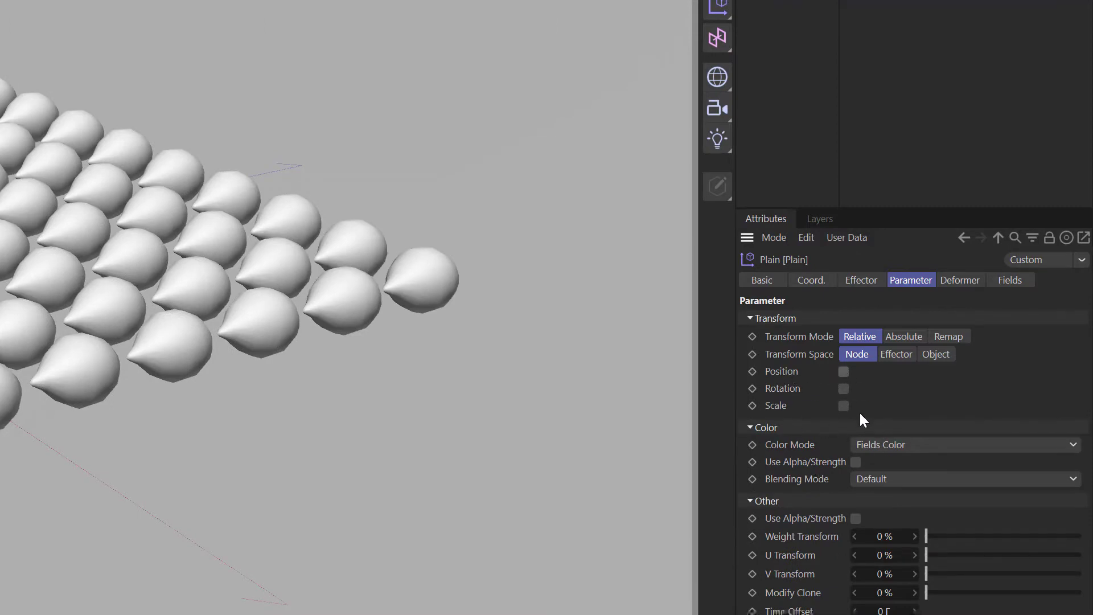
left_click(843, 406)
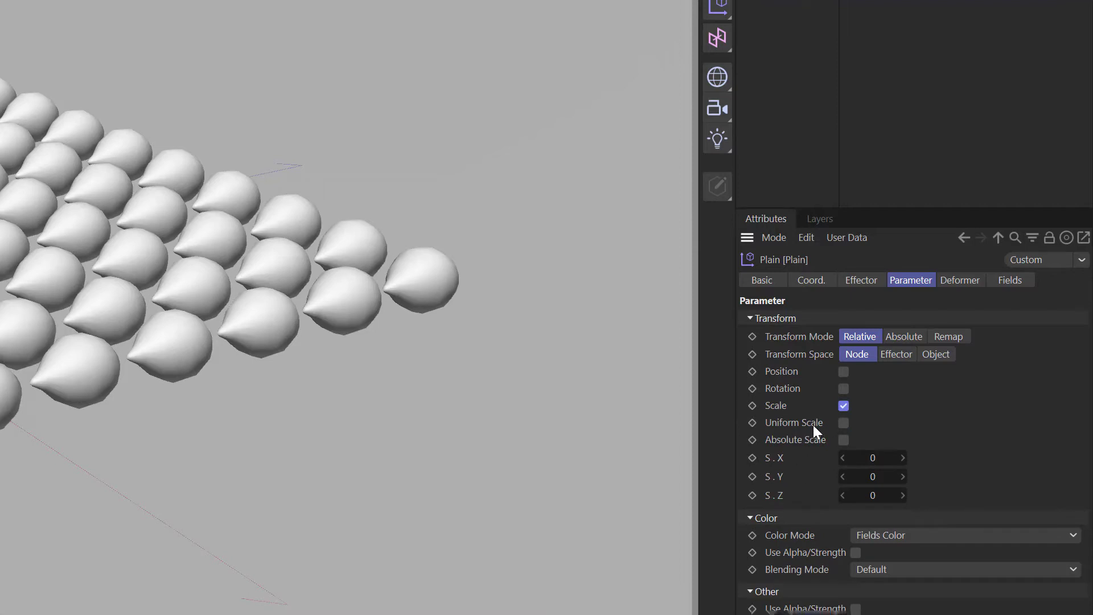
left_click(843, 423)
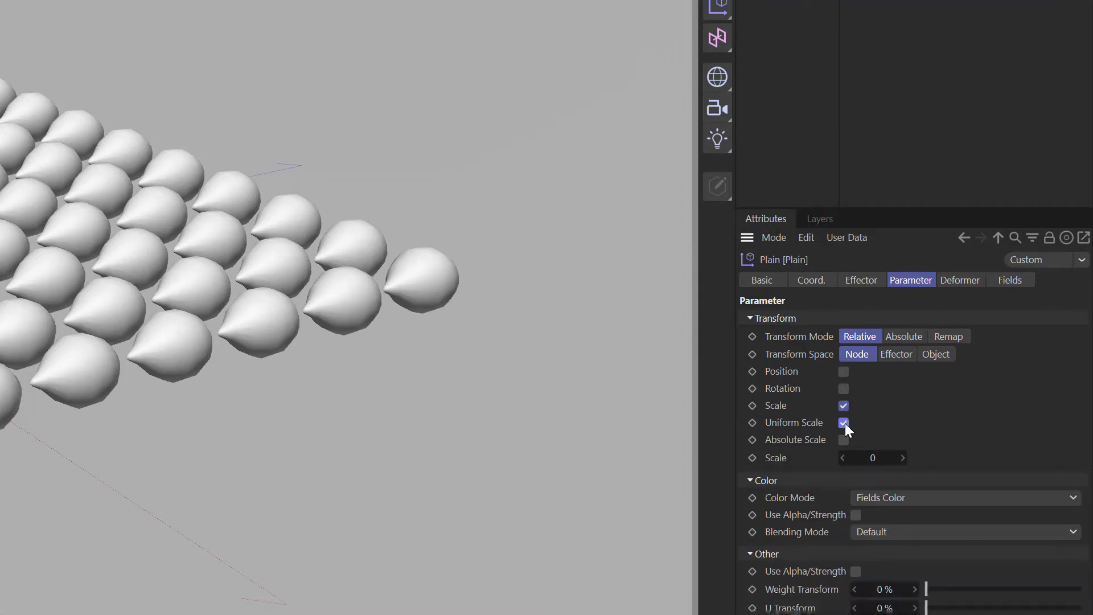
left_click(874, 458)
type("1")
key("Return")
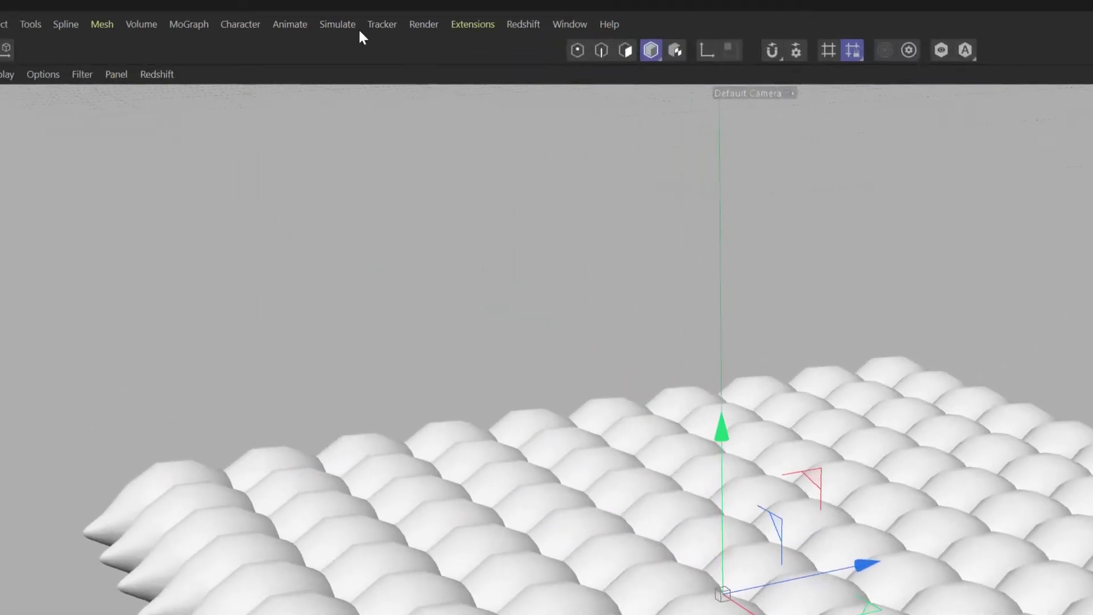
- Add a particle Emitter, raise it above the clone grid and tilt it -20°
left_click(350, 23)
mouse_move(366, 95)
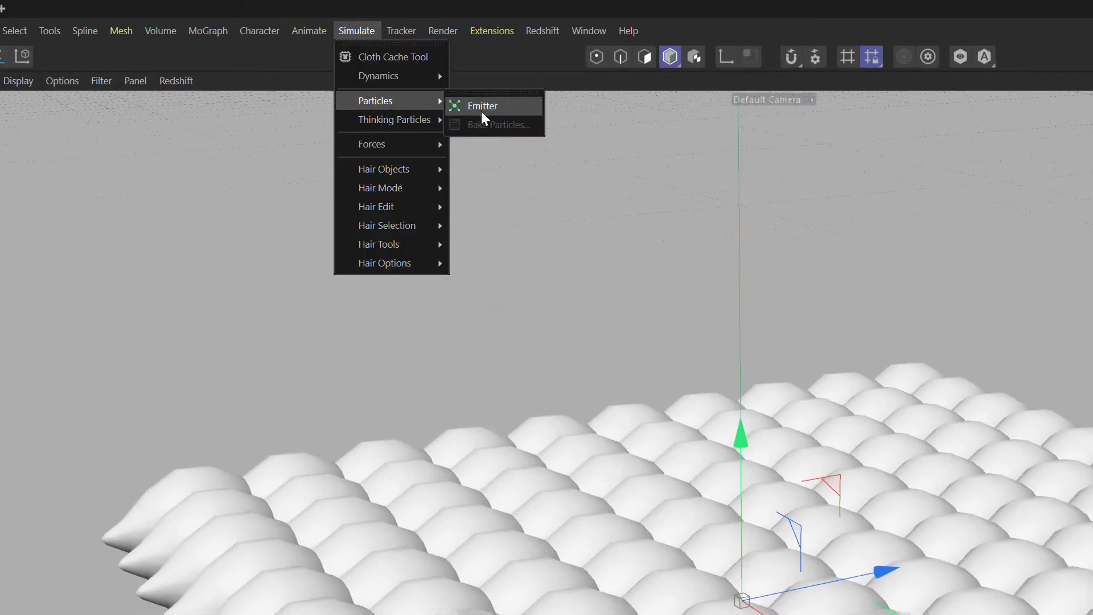
left_click(482, 108)
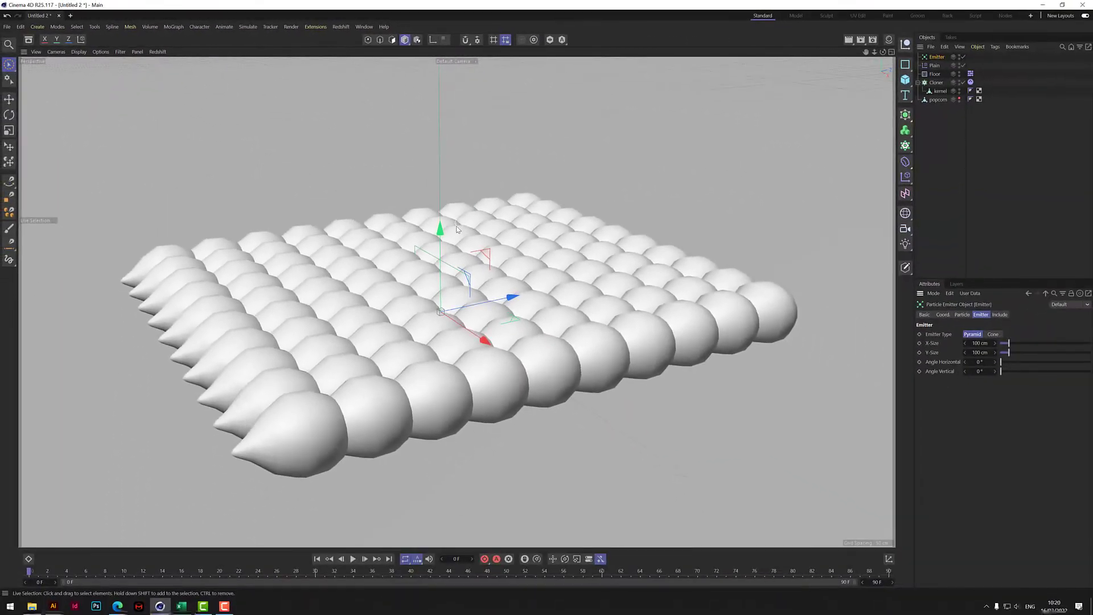
left_click_drag(457, 229, 397, 122)
left_click(9, 114)
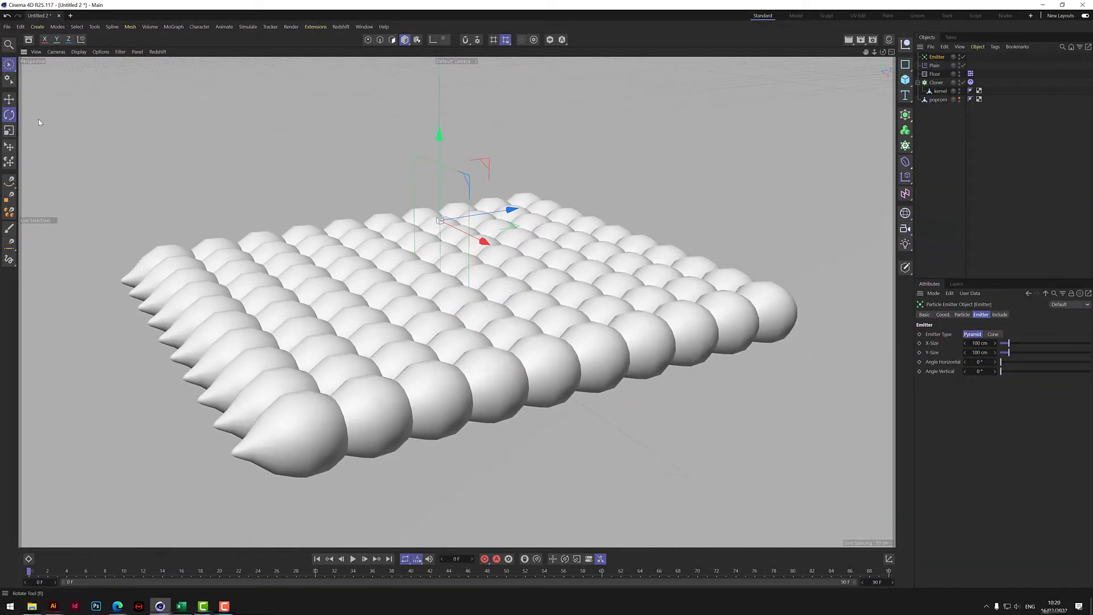
left_click_drag(417, 179, 498, 177)
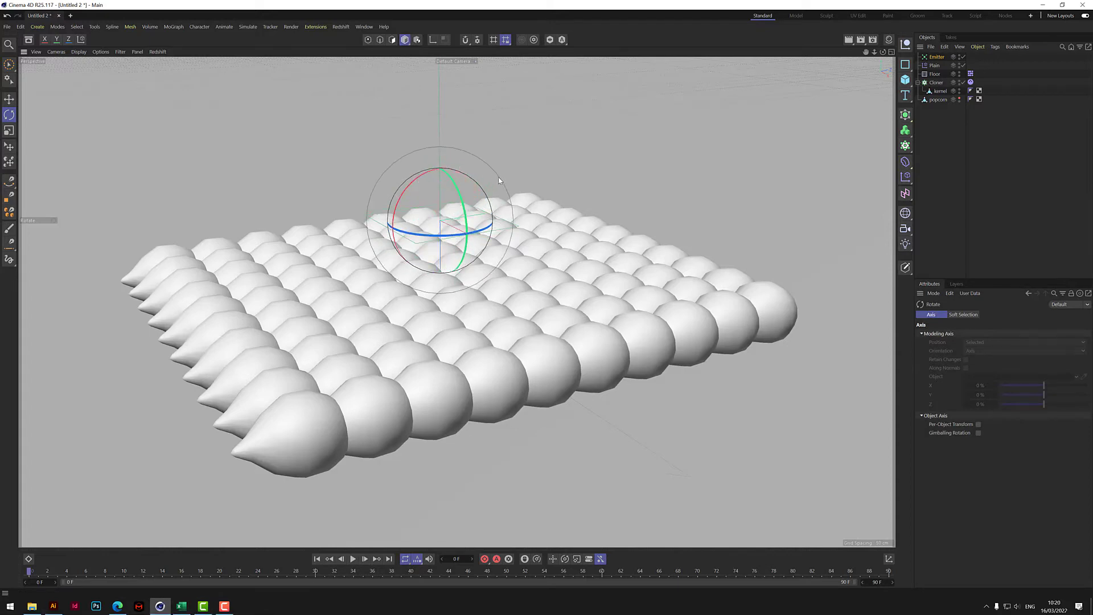
- Disable the Plain effector and scale the emitter up, increasing Y-Size, to cover the kernel grid
left_click(891, 53)
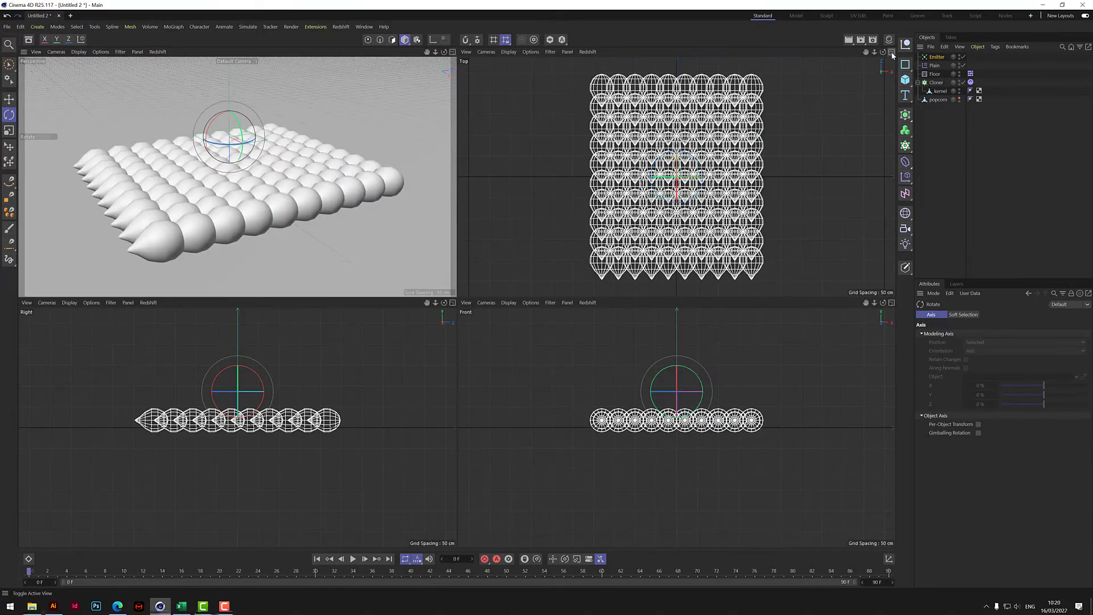
left_click(963, 65)
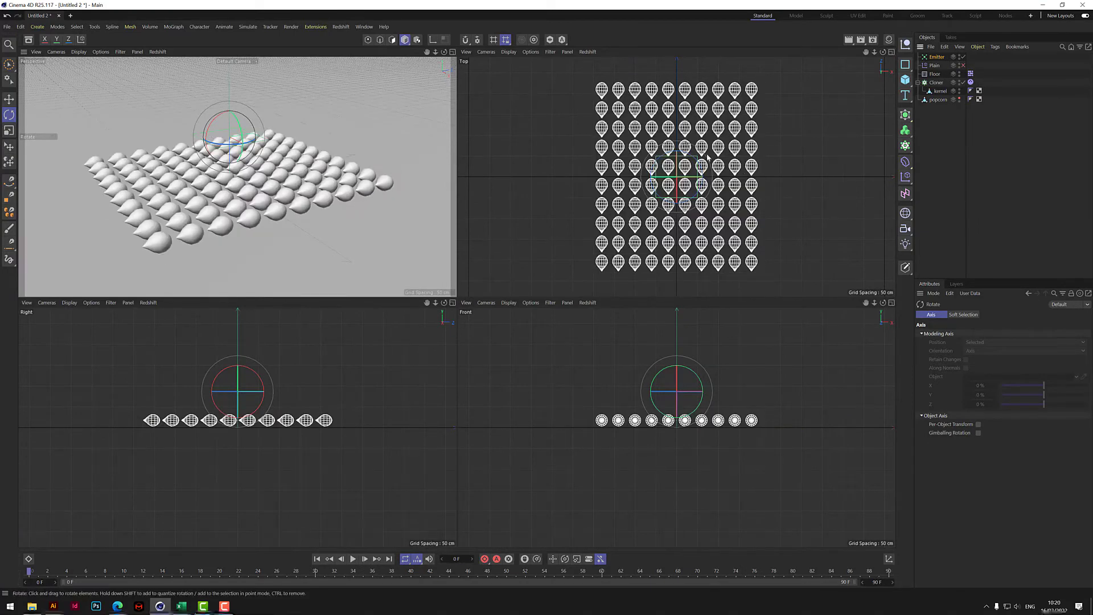
left_click(8, 132)
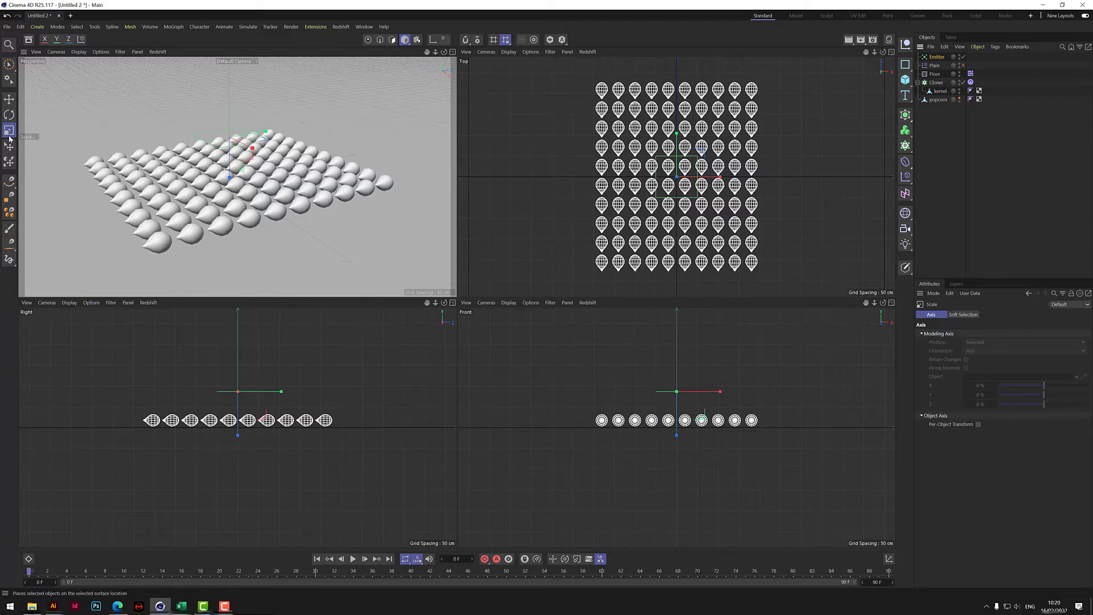
left_click_drag(784, 198, 862, 198)
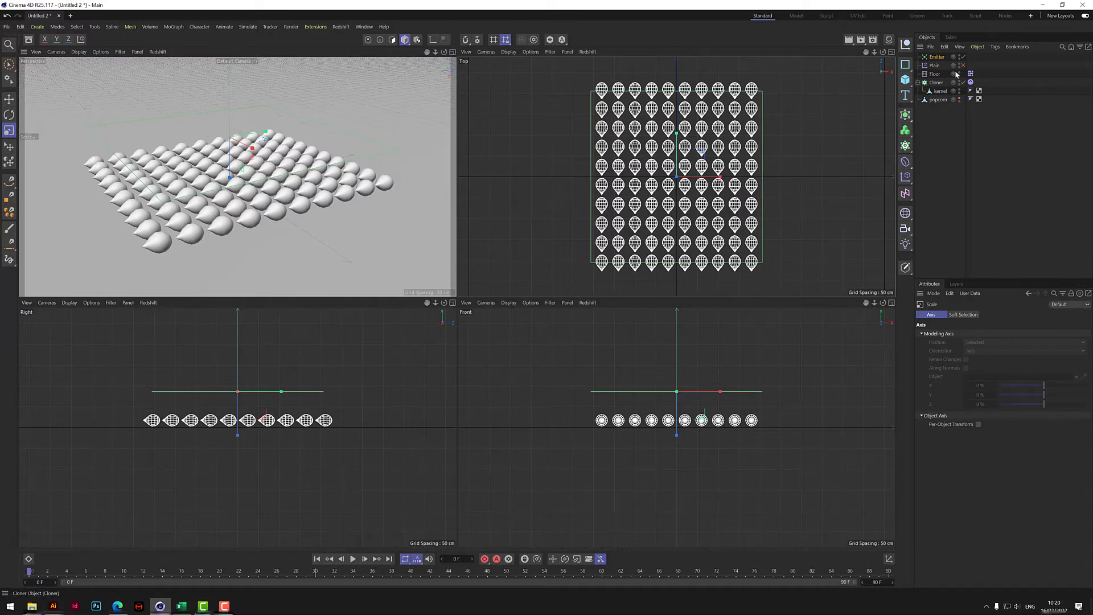
left_click(937, 56)
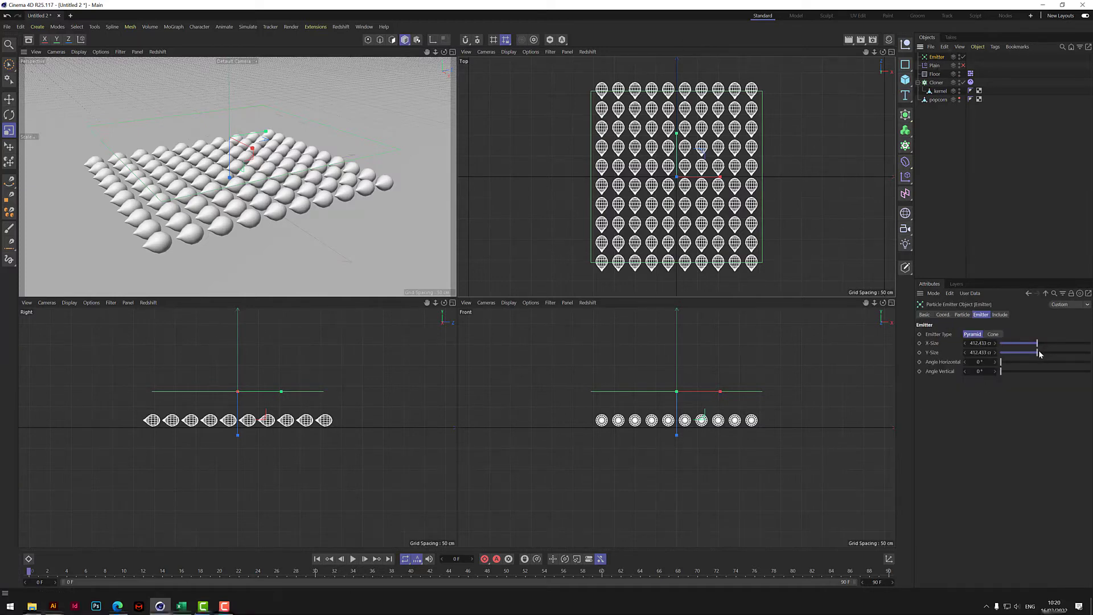
left_click_drag(1038, 352, 1043, 355)
left_click(943, 314)
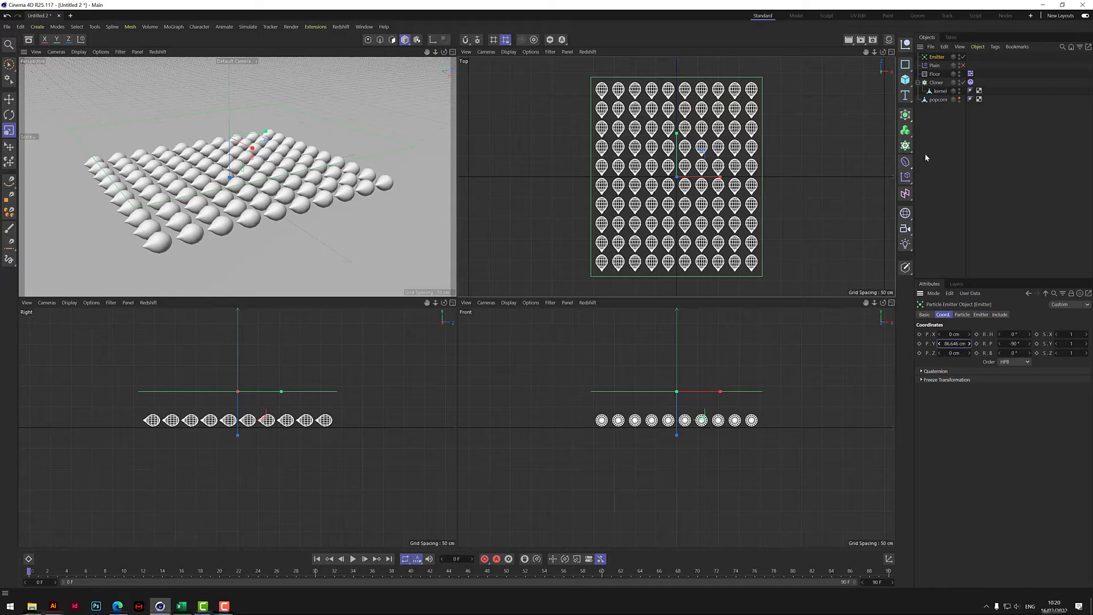
- Maximize the Perspective view and set editor and renderer birthrates to 50
left_click(453, 52)
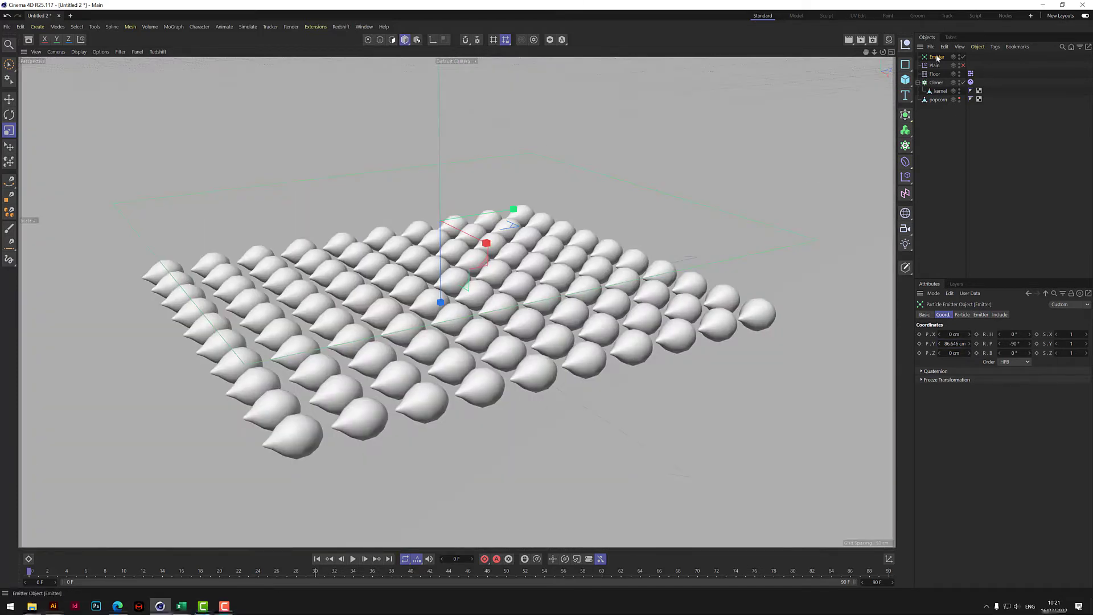
left_click(962, 315)
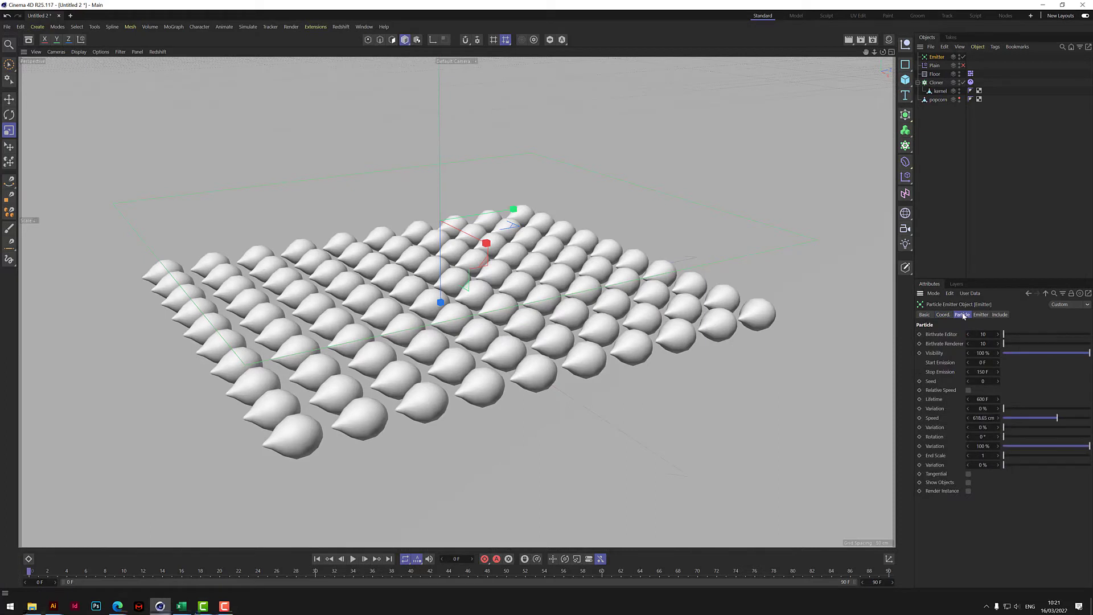
double_click(985, 335)
type("50")
key("Tab")
type("50")
key("Return")
- Set particle speed to 0 and the timeline end frame to 800
double_click(976, 418)
type("0")
left_click(1023, 532)
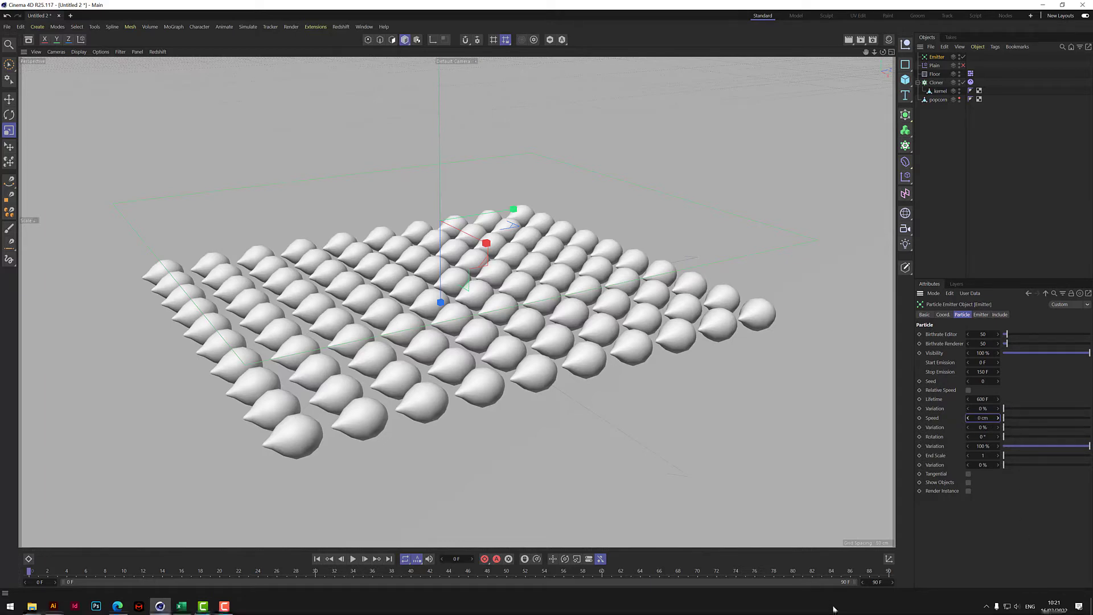
left_click(877, 582)
type("800")
key("Return")
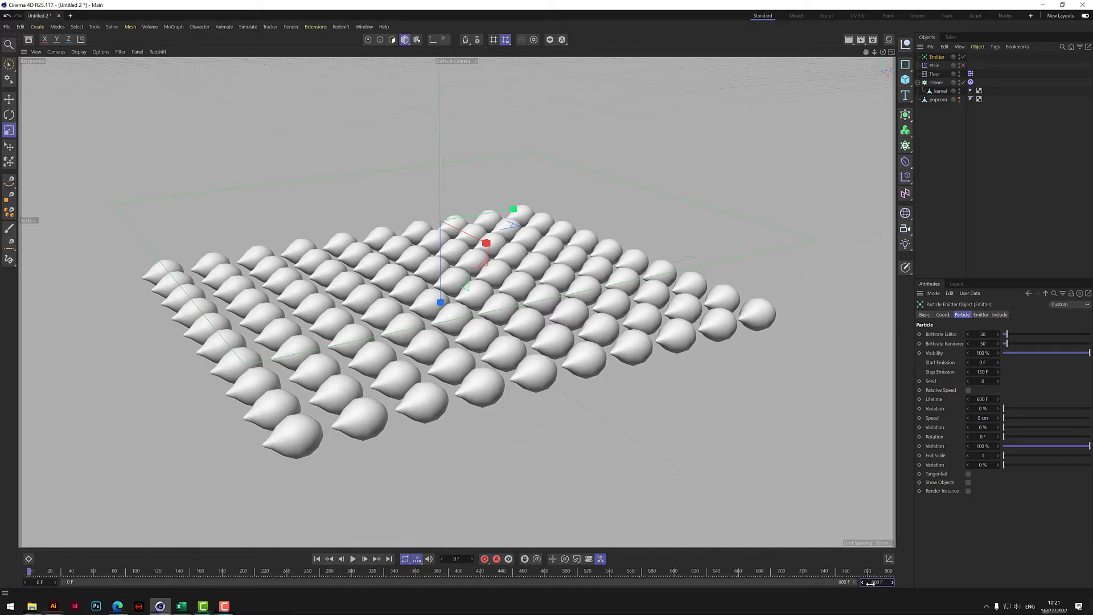
- Set Stop Emission and Lifetime both to 800 F
left_click(984, 372)
type("800")
left_click(983, 401)
type("800")
key("Return")
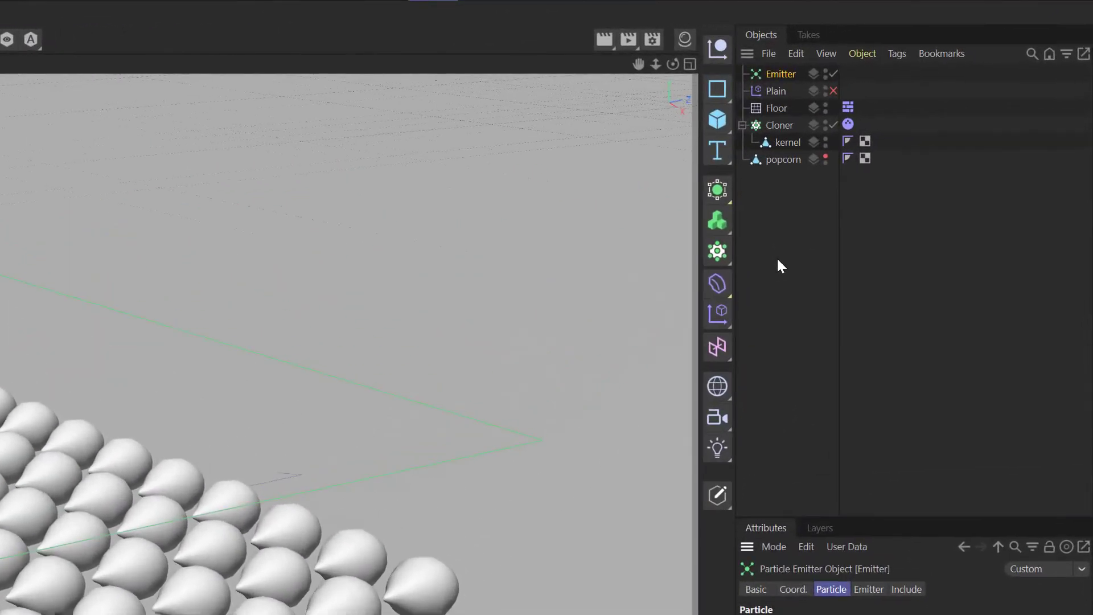
- Re-enable Plain, confirm it drives the Cloner, and raise its Modify Clone to 100%
left_click(834, 91)
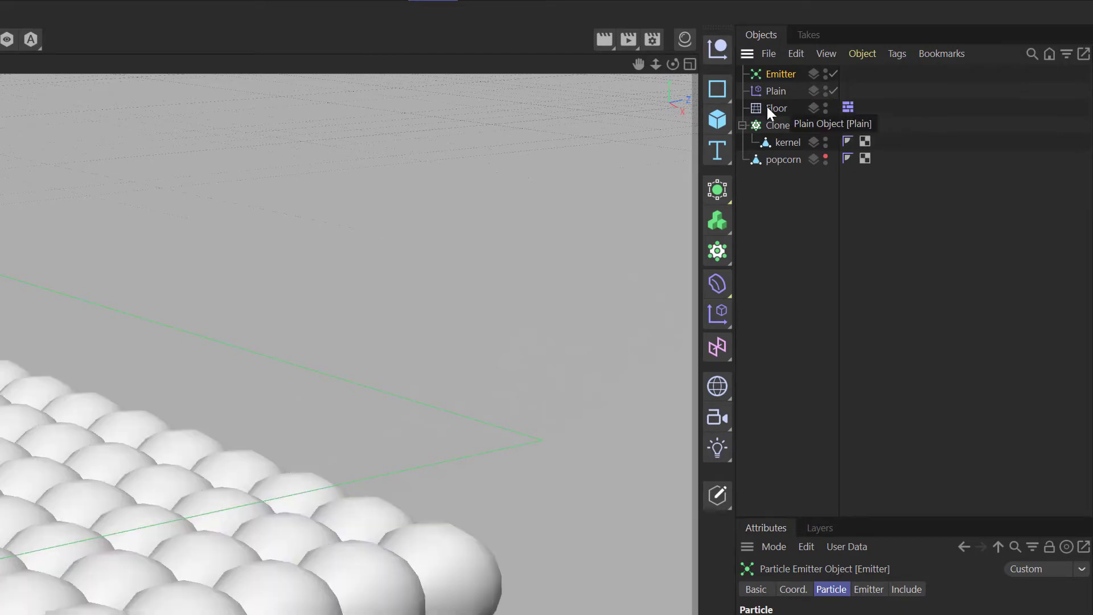
left_click(779, 125)
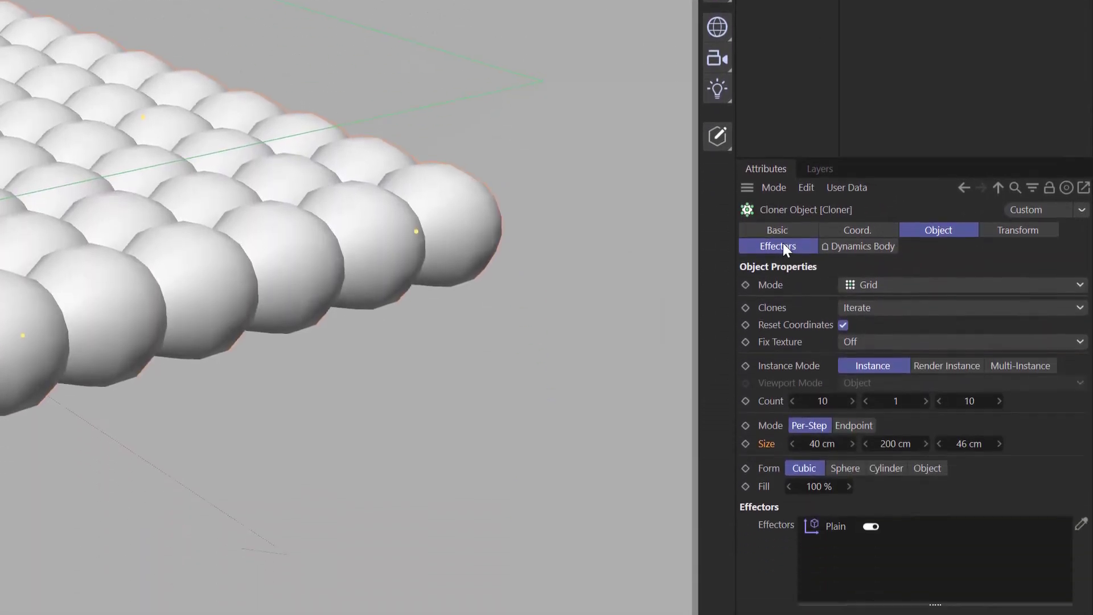
left_click(784, 505)
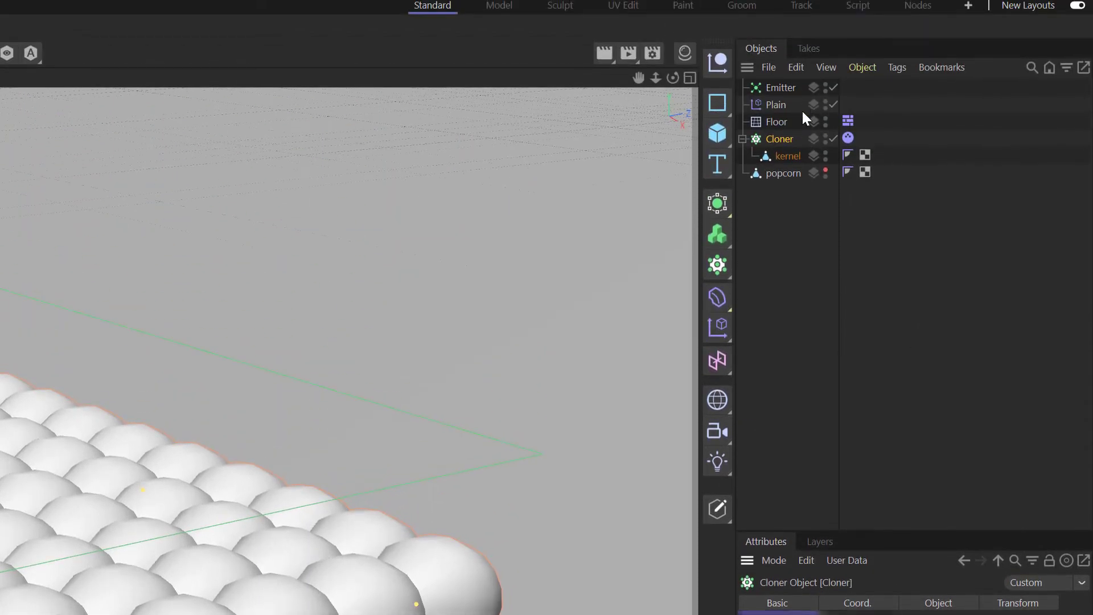
left_click(774, 108)
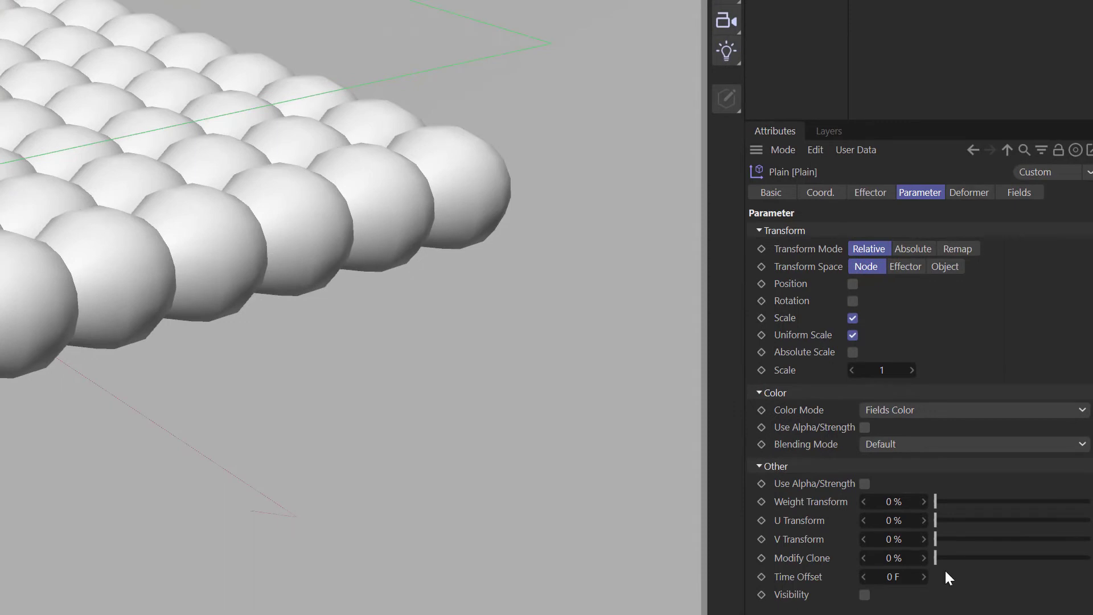
left_click_drag(936, 557, 1089, 558)
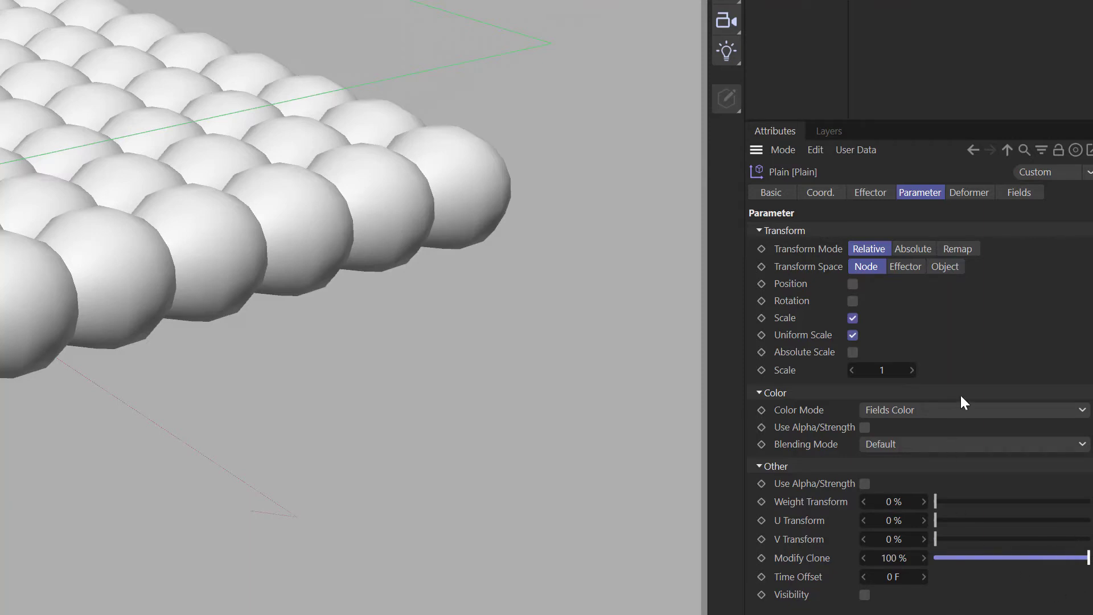
left_click(1028, 193)
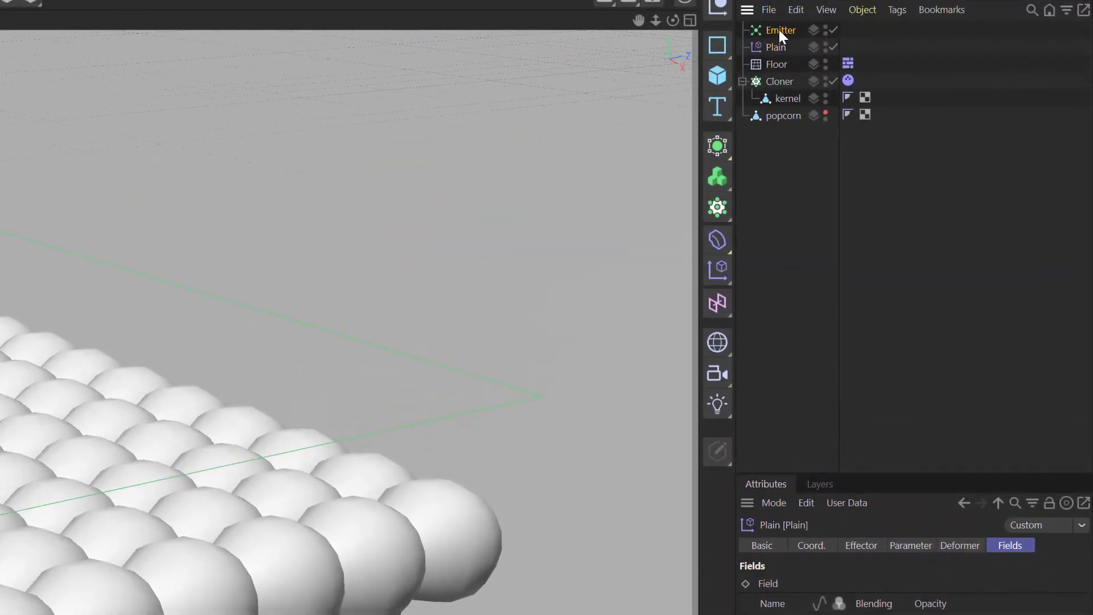
- Drop the Emitter into the Plain effector's Fields list as a Particle Object field
left_click_drag(781, 29, 805, 313)
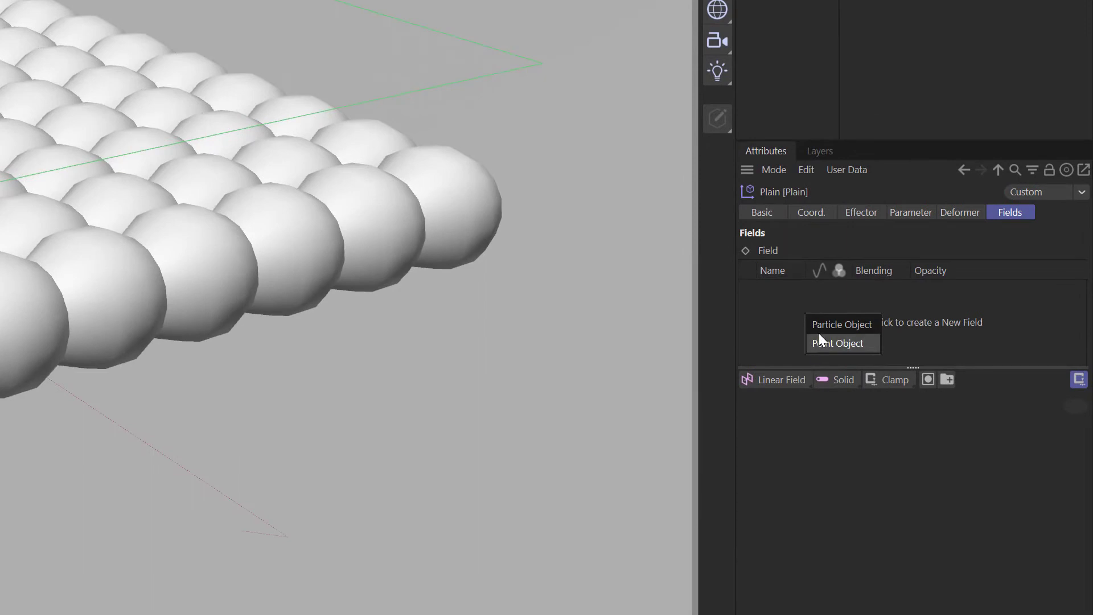
left_click(862, 324)
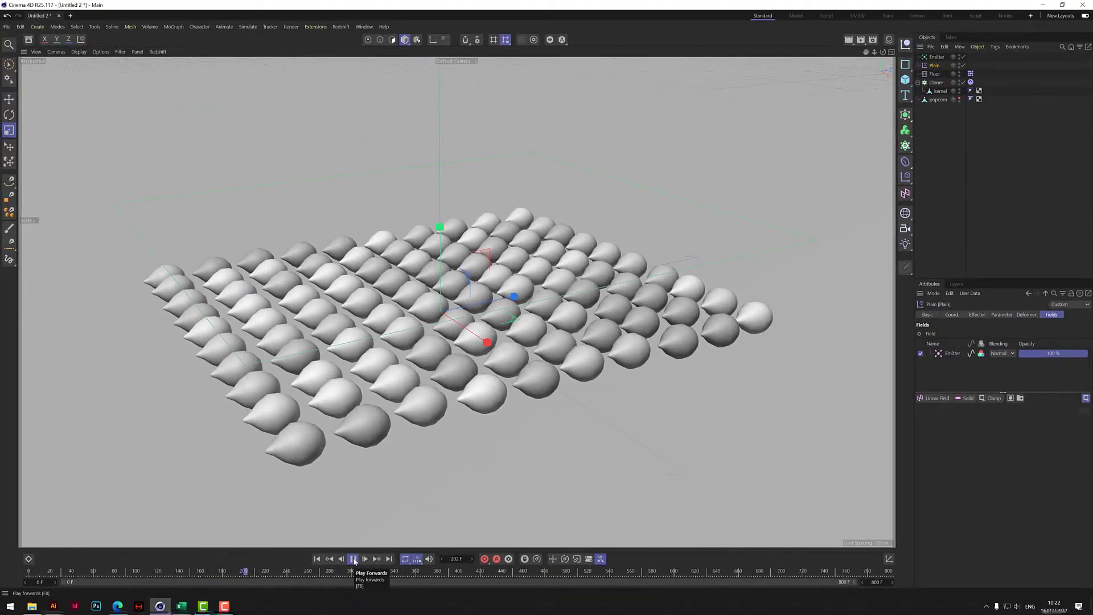
- Stop playback, set Plain's Color Mode to Off and Modify Clone to 200%
left_click(353, 559)
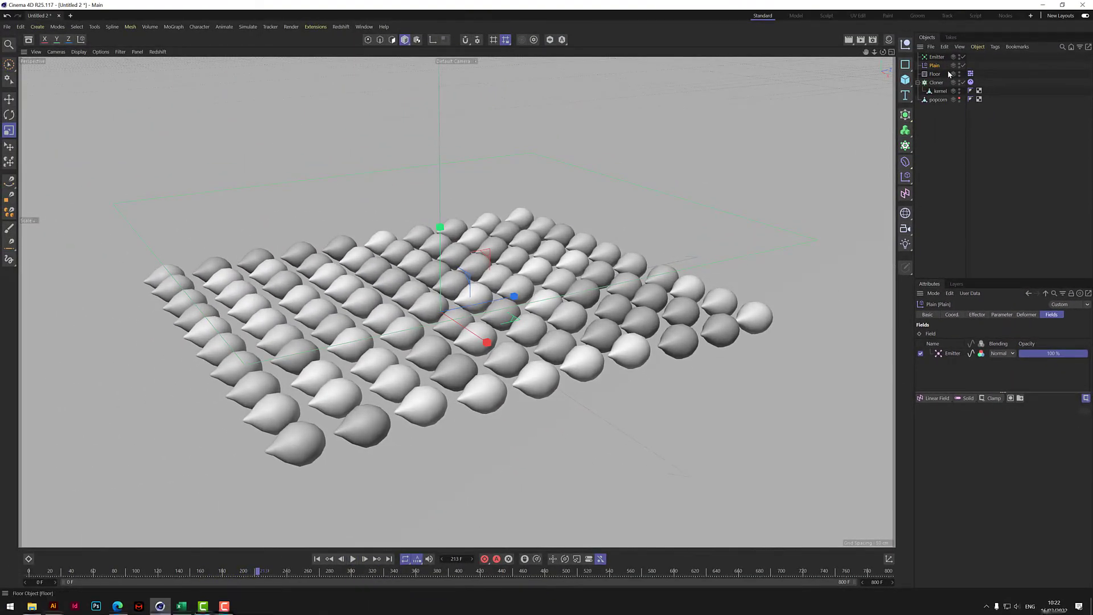
left_click(1004, 314)
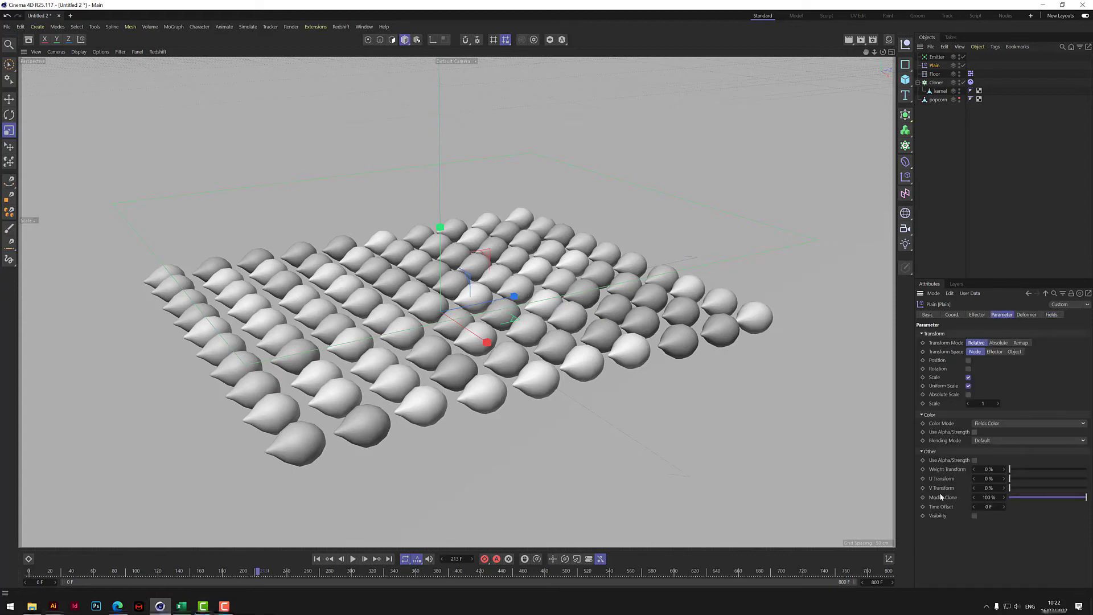
left_click(981, 424)
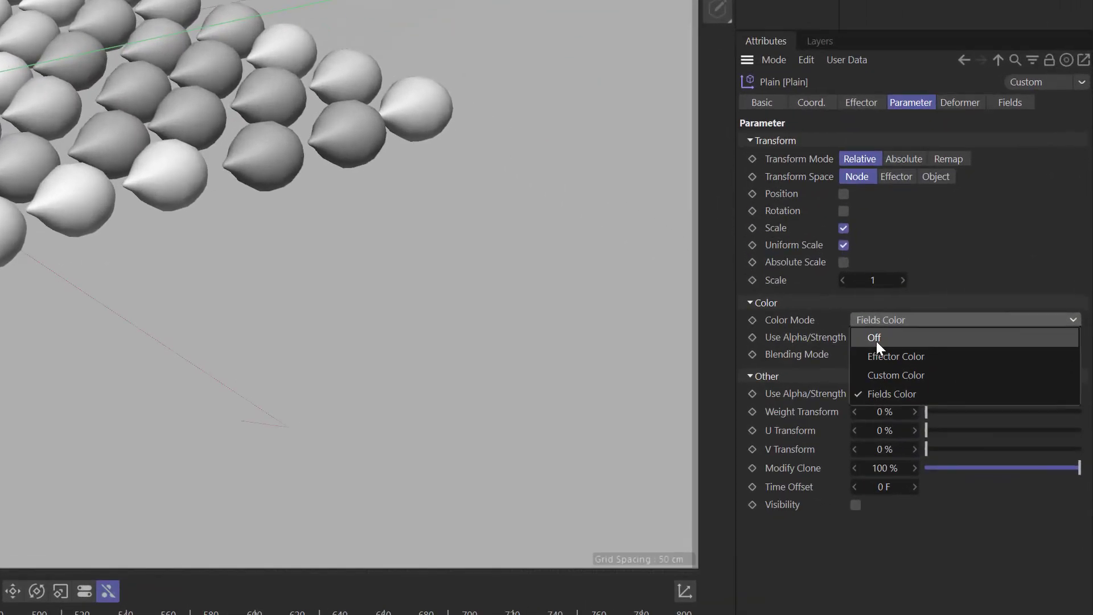
left_click(986, 430)
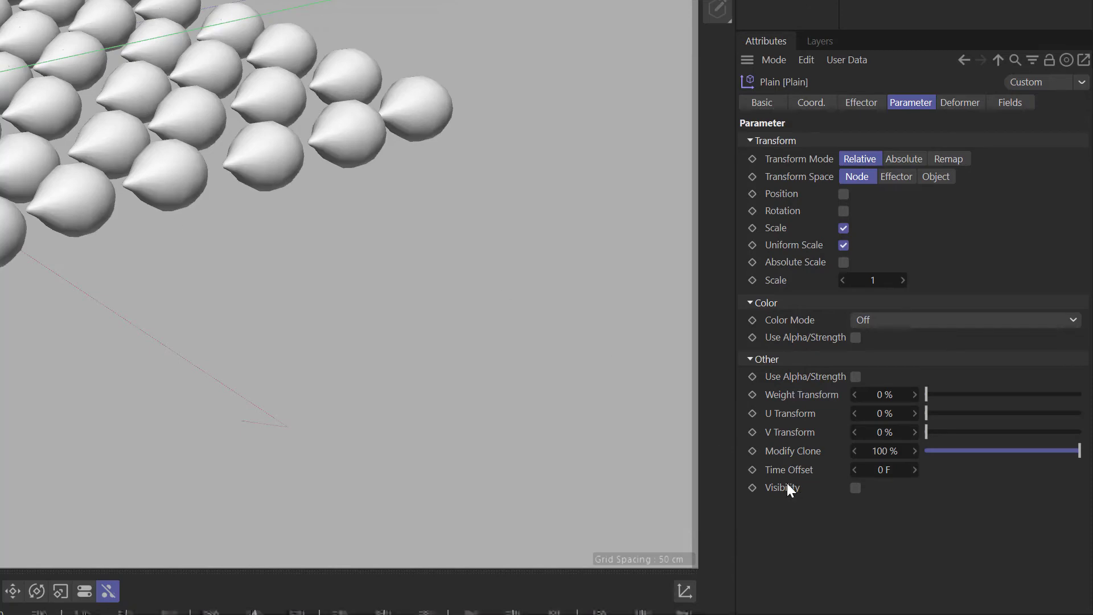
left_click(888, 450)
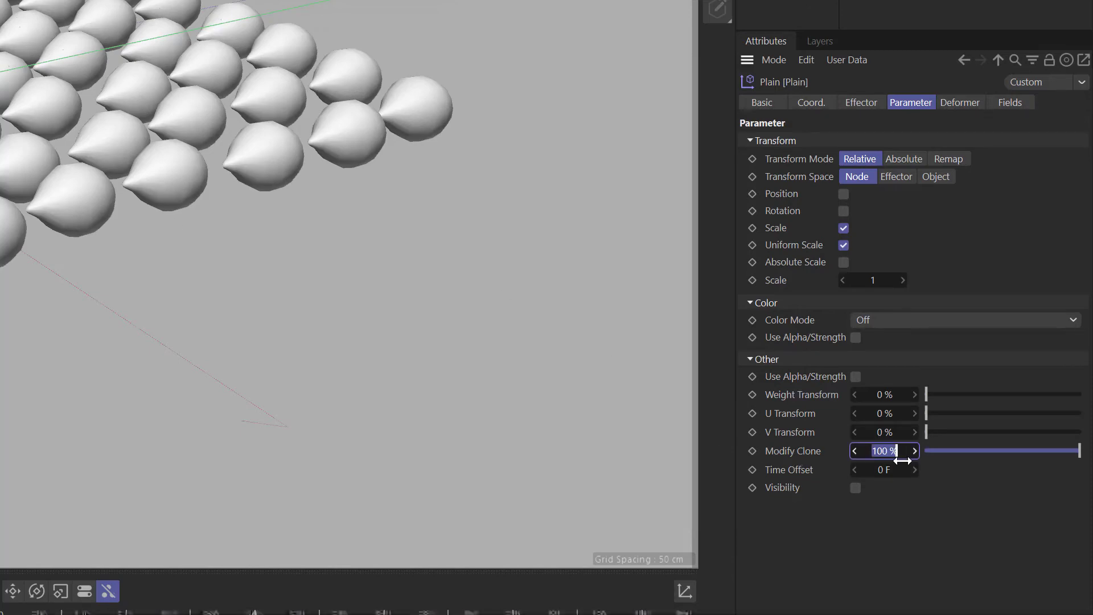
type("200")
key("Return")
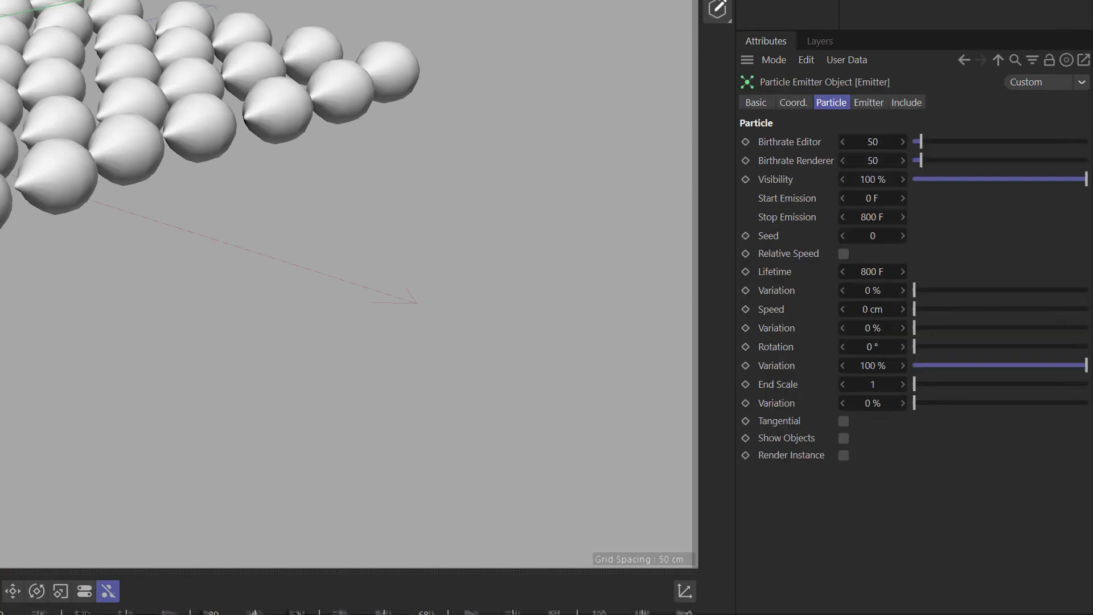
- Set the emitter's Y position to 0 cm and reframe the view over the kernel grid
left_click(796, 102)
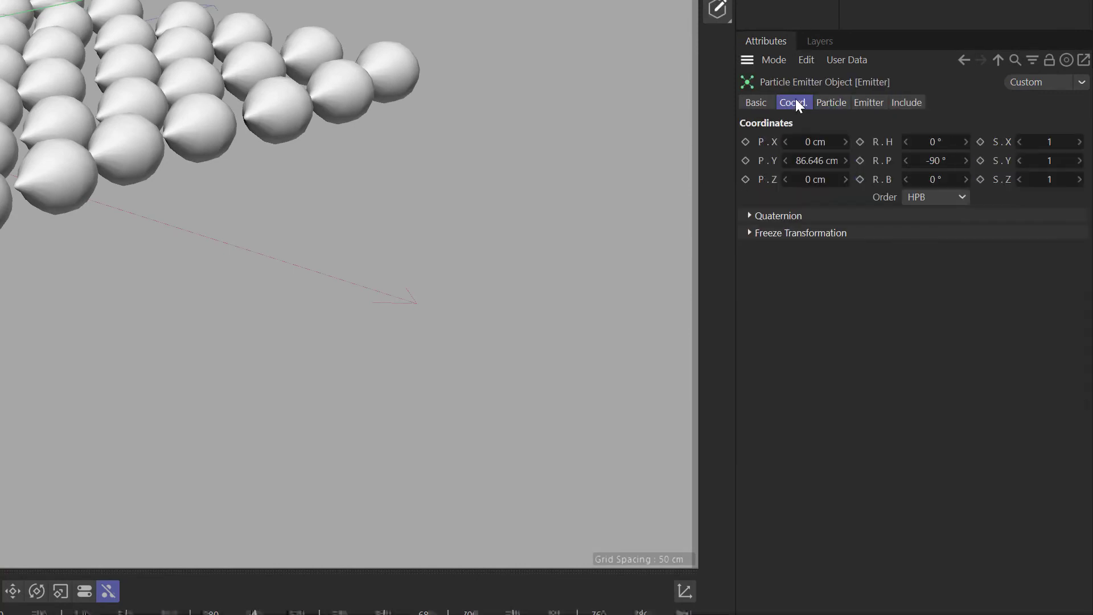
left_click(821, 166)
type("0")
key("Return")
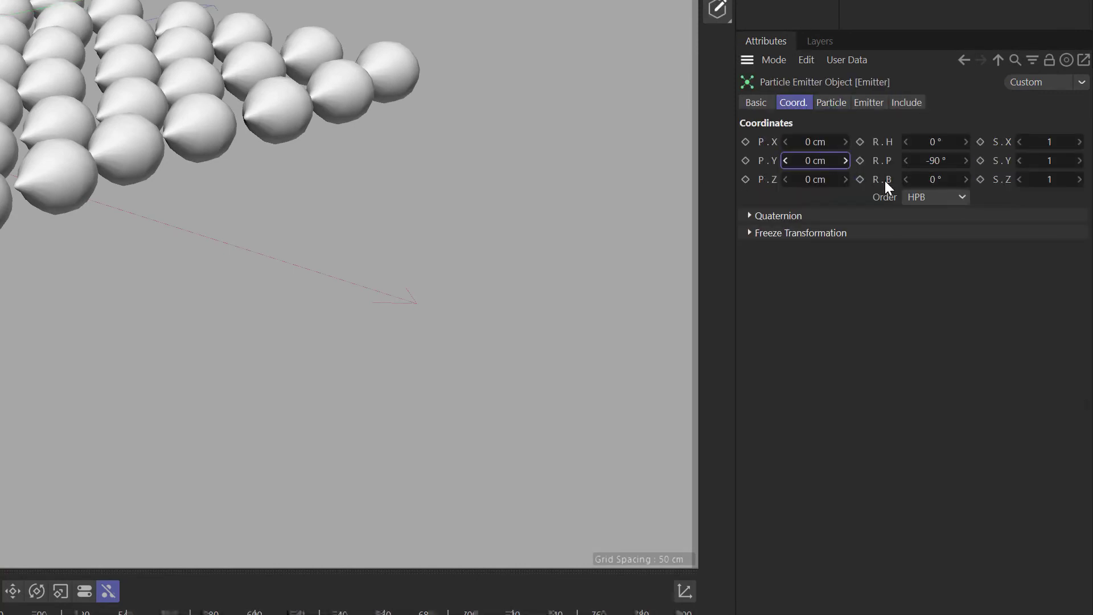
key("o")
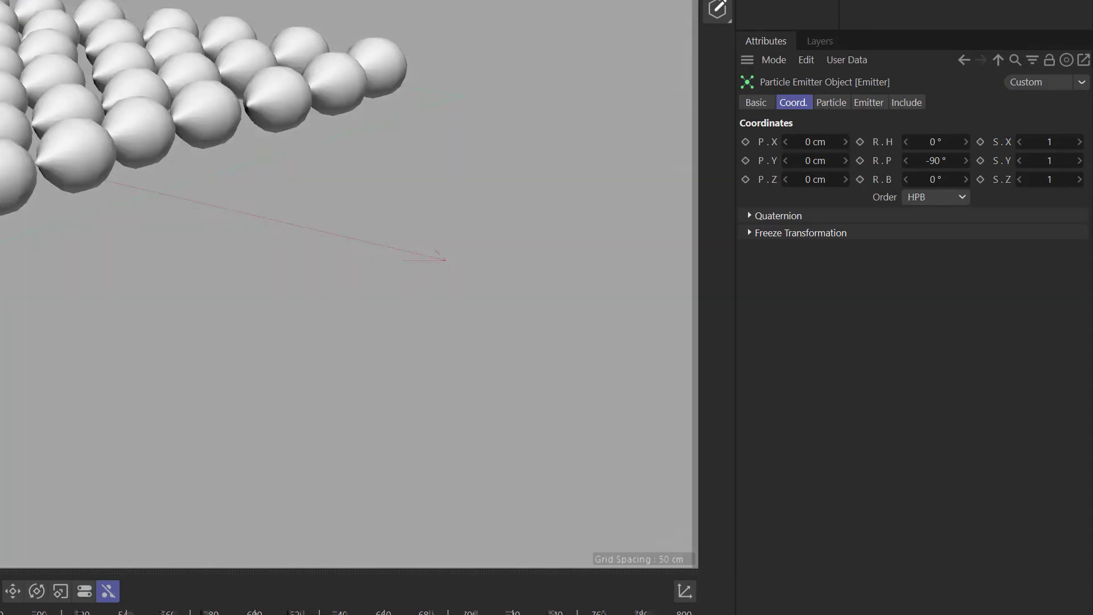
key("h")
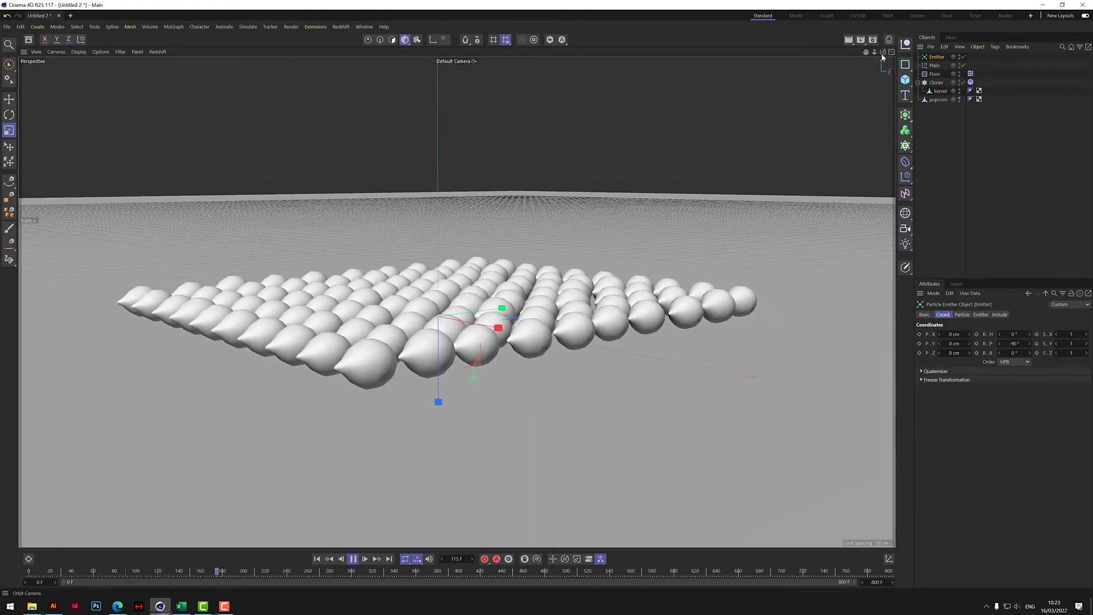
left_click_drag(529, 267, 539, 298, "alt")
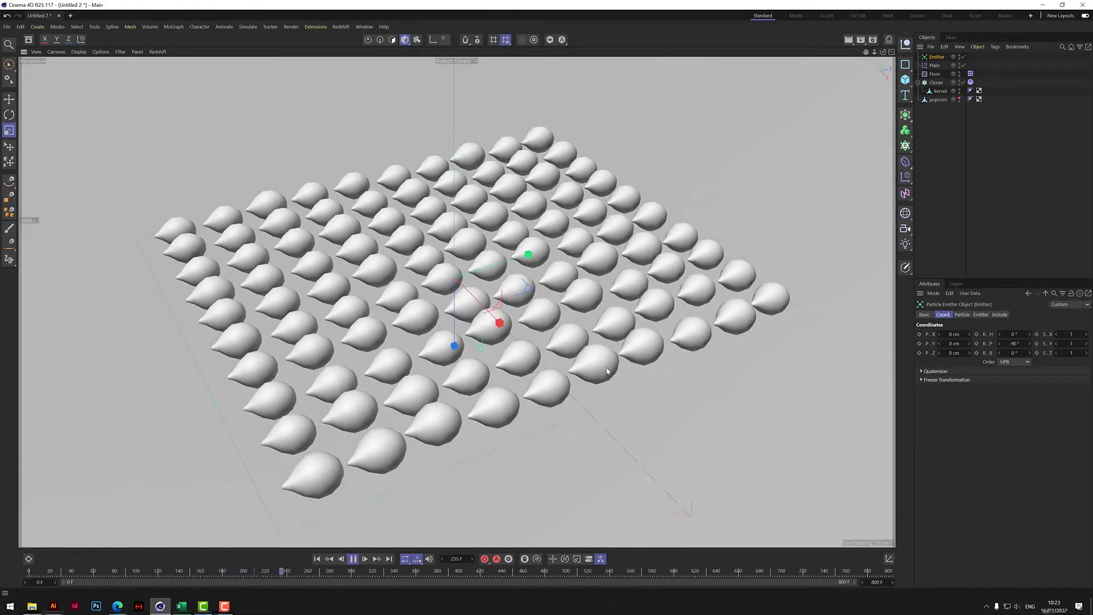
- Set the Plain effector's Modify Clone to 300%
left_click(935, 66)
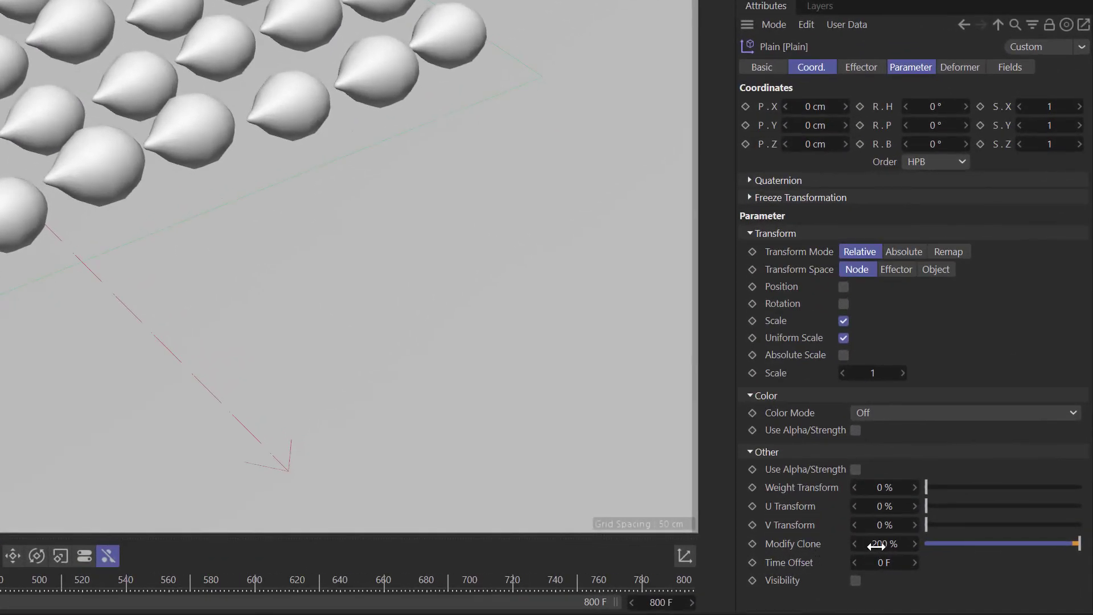
left_click(885, 544)
type("300")
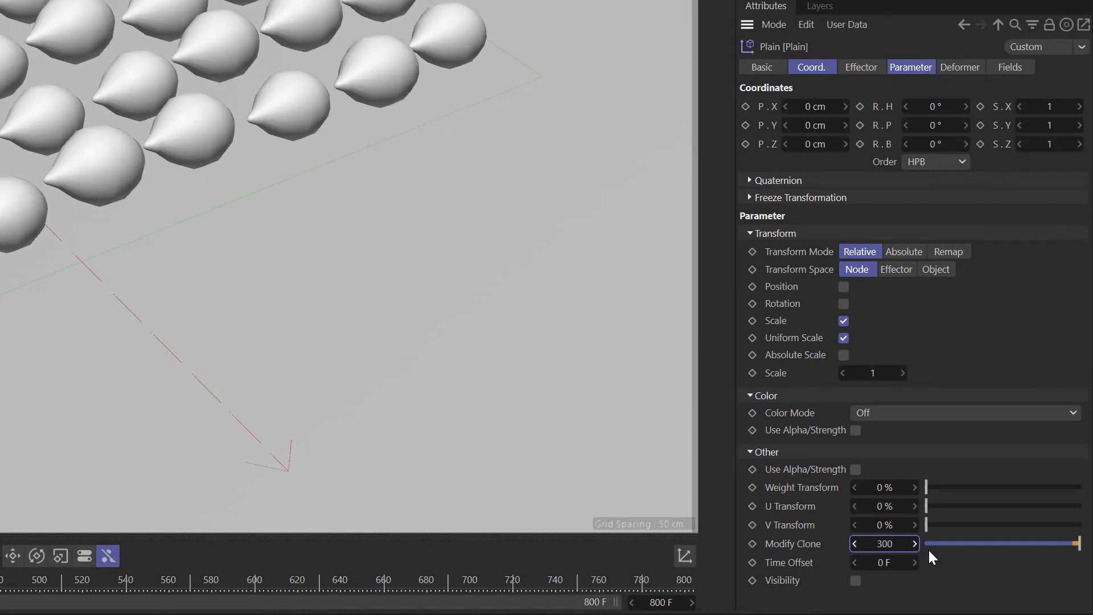
key("Return")
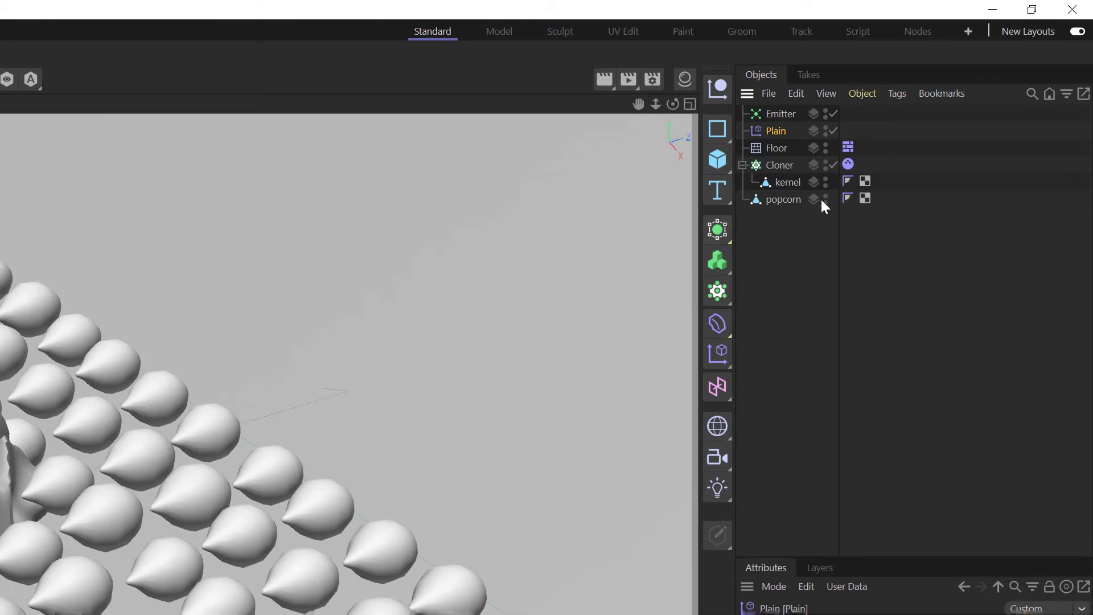
- Add popcorn under the Cloner after kernel, play, and set Modify Clone to 350%
left_click_drag(788, 199, 797, 188)
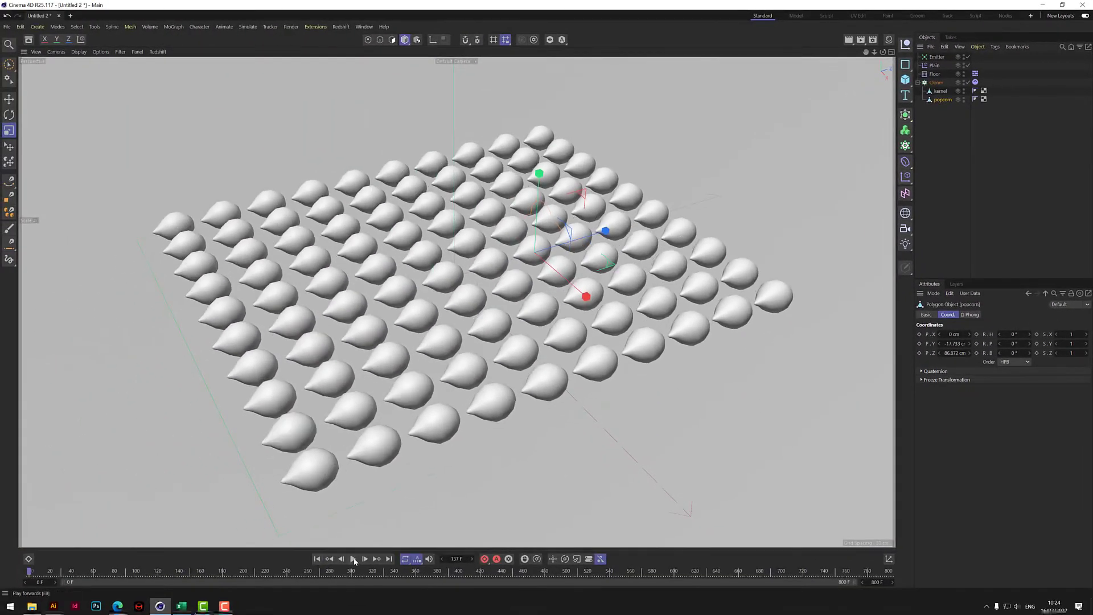
left_click(353, 559)
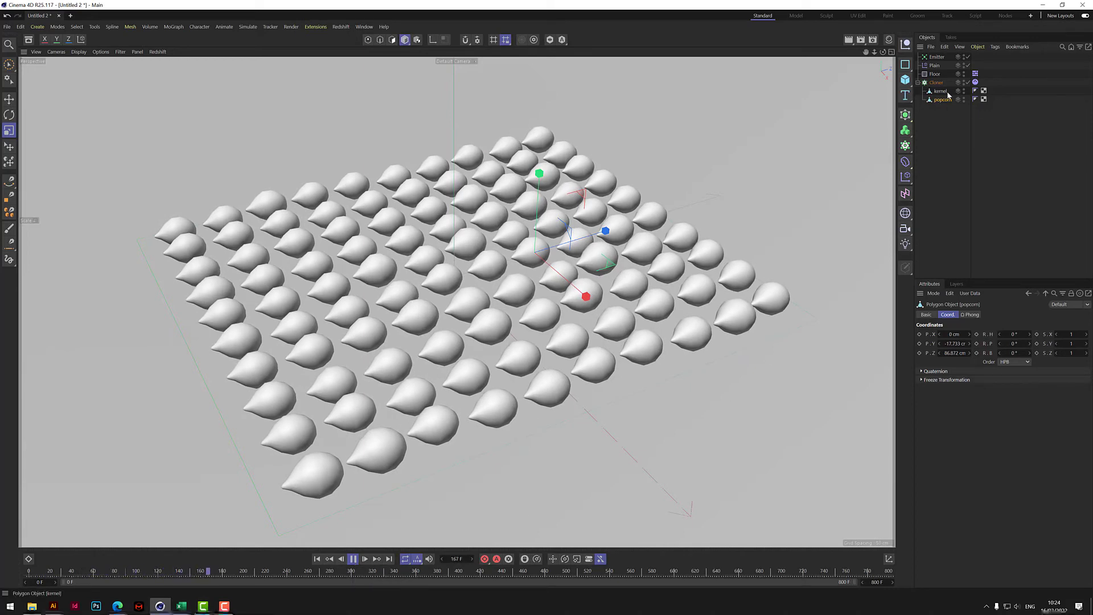
left_click(934, 65)
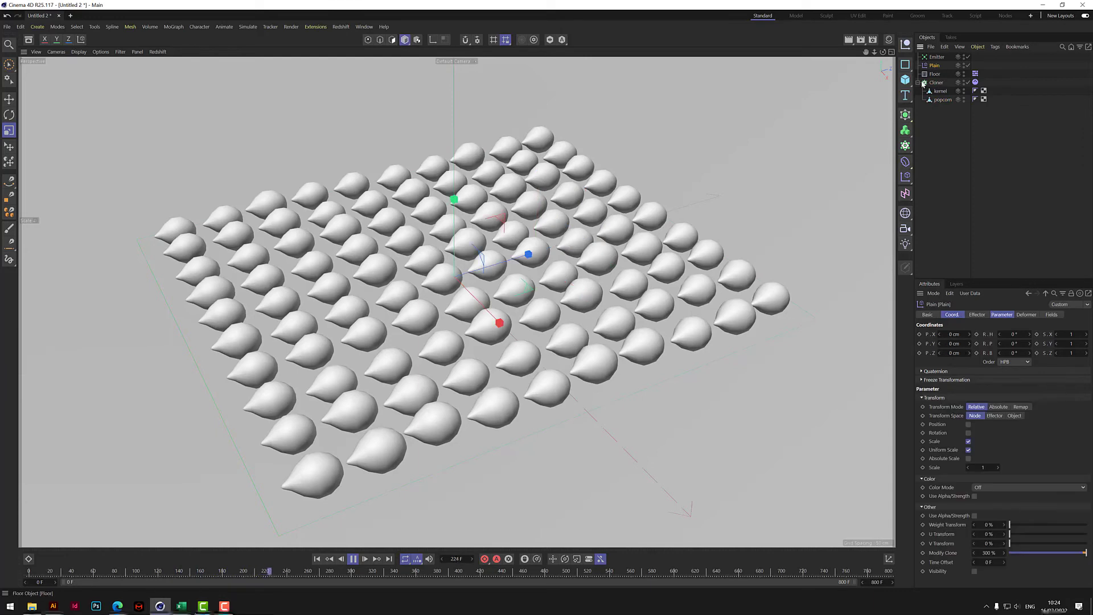
left_click(991, 553)
type("350")
key("Return")
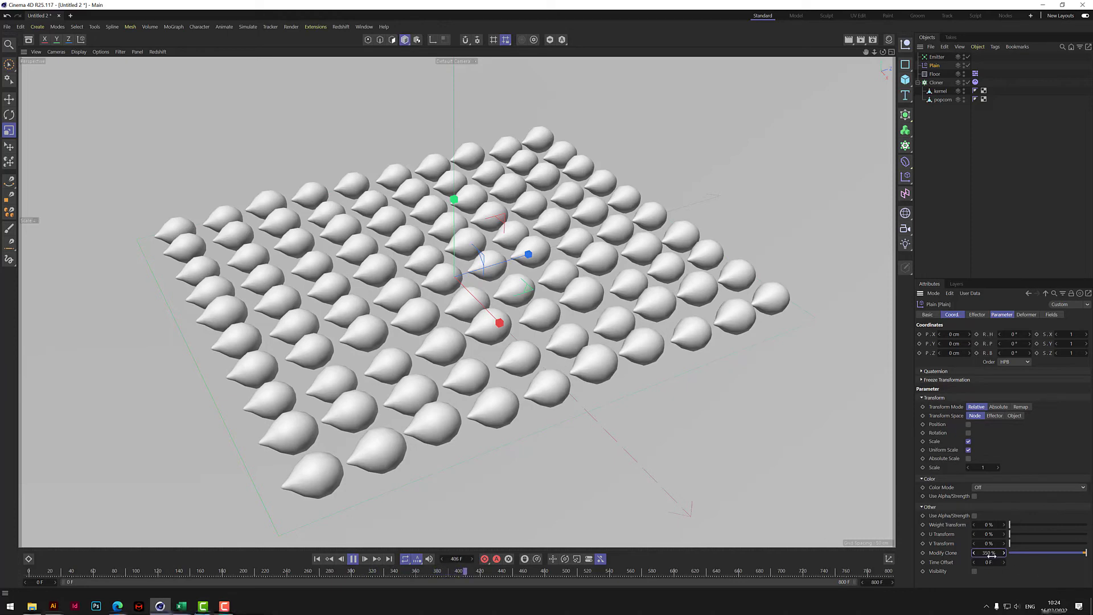
- Raise Modify Clone to 400% and replay the animation from the first frame
left_click(990, 554)
type("40")
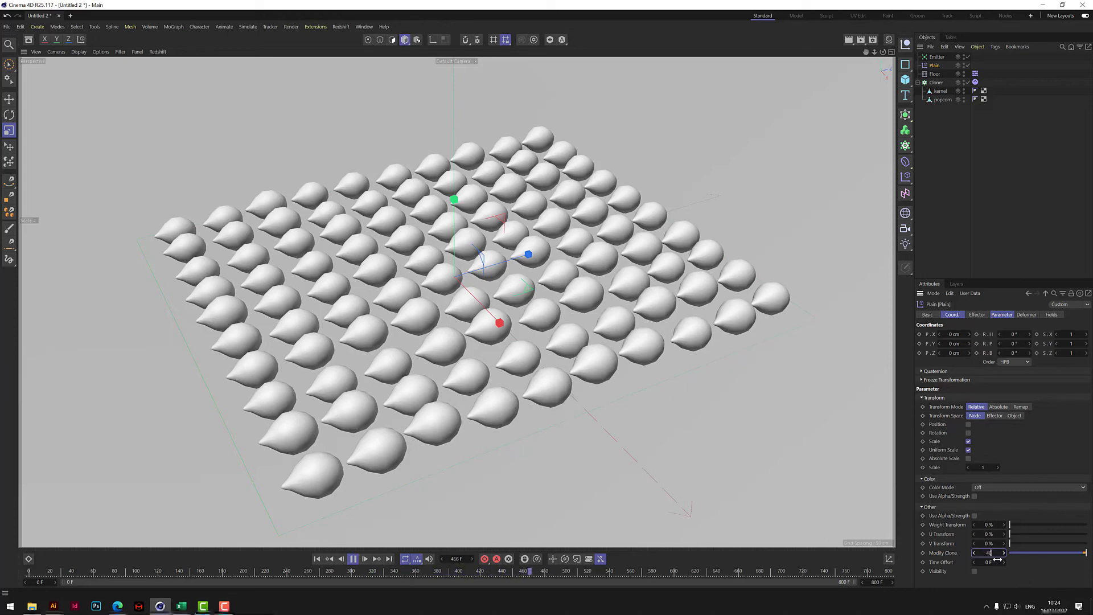
type("0")
key("Return")
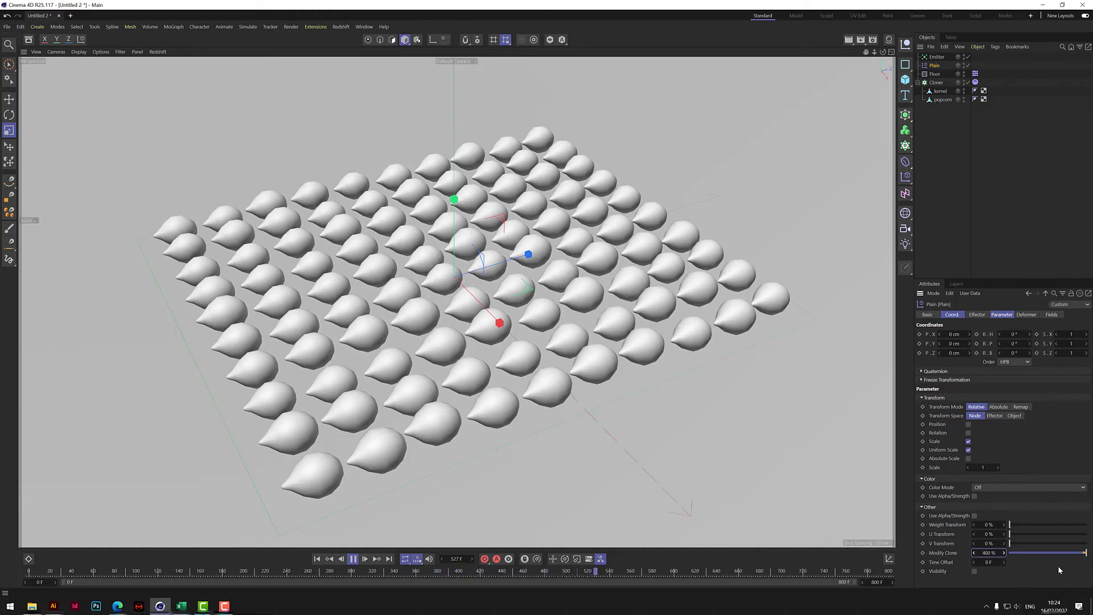
left_click(317, 559)
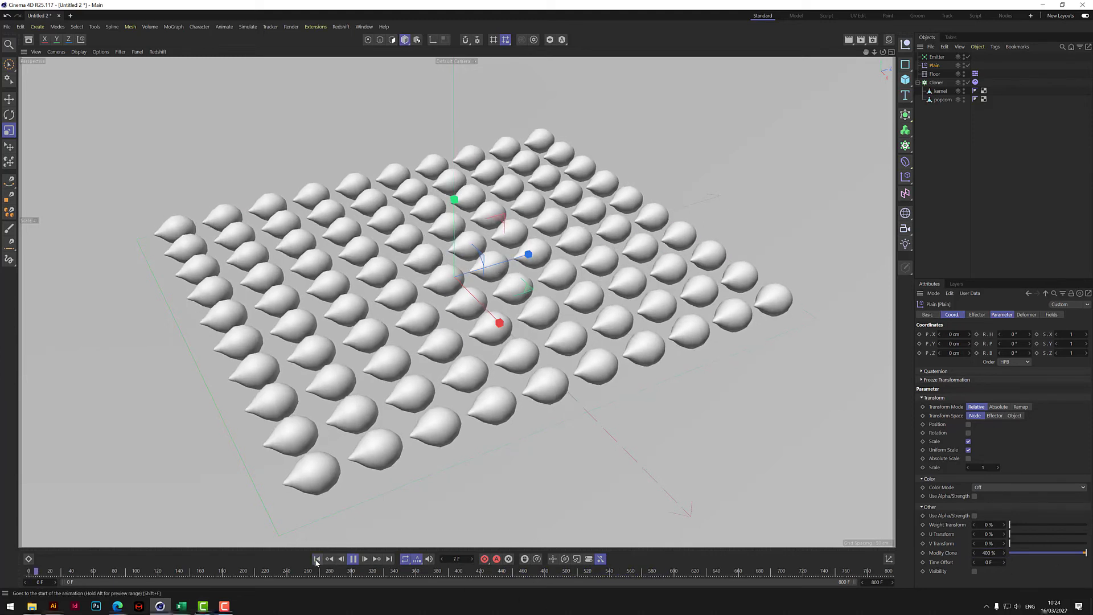
left_click(354, 559)
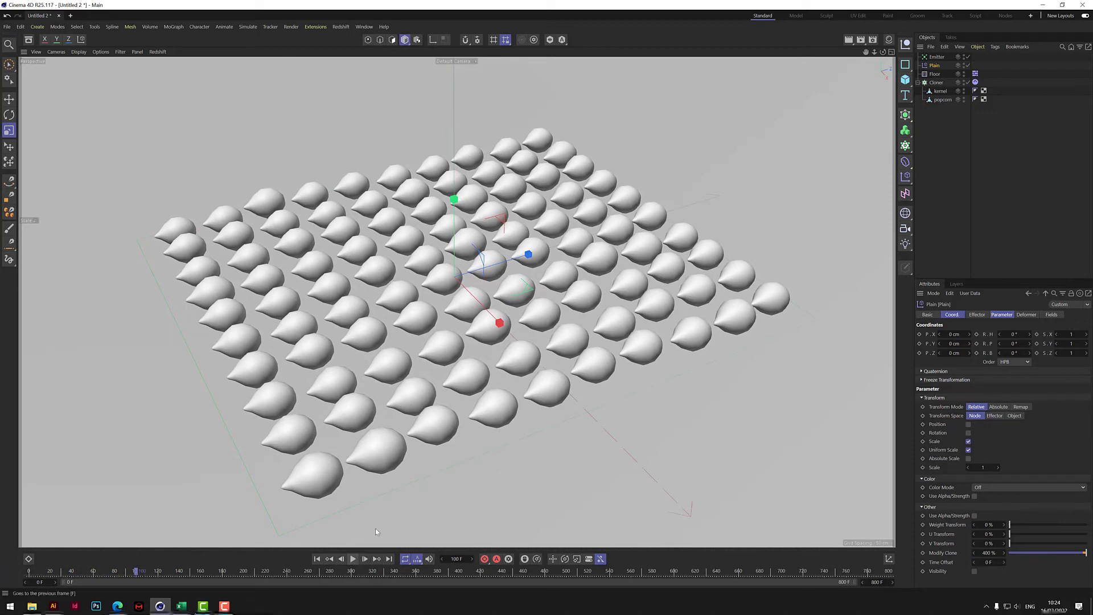
- Enlarge the radius of the Plain effector's Emitter field layer
left_click(1057, 315)
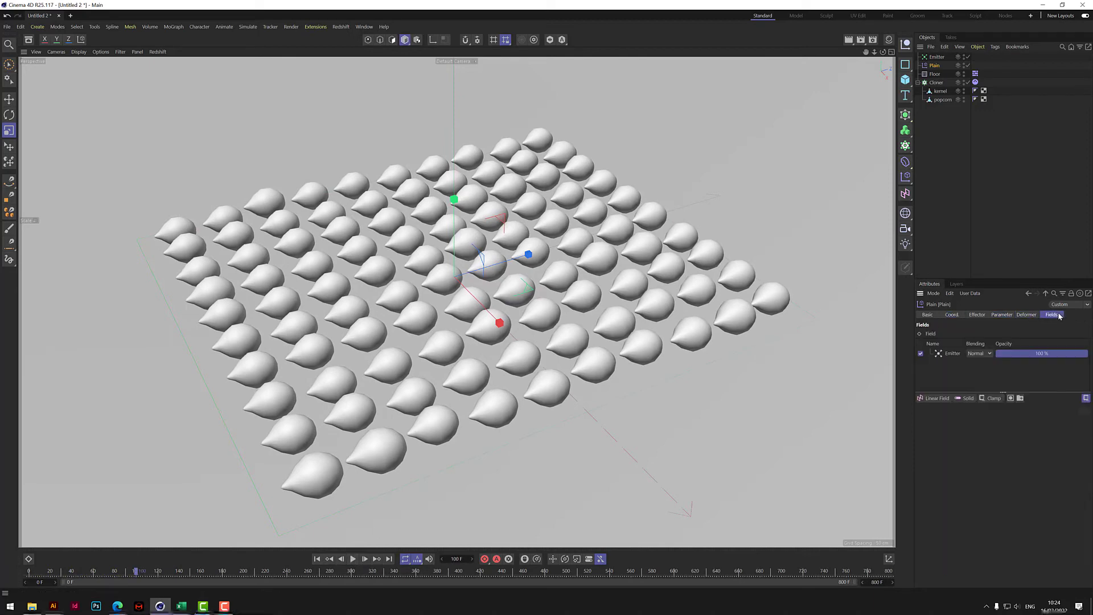
left_click(949, 354)
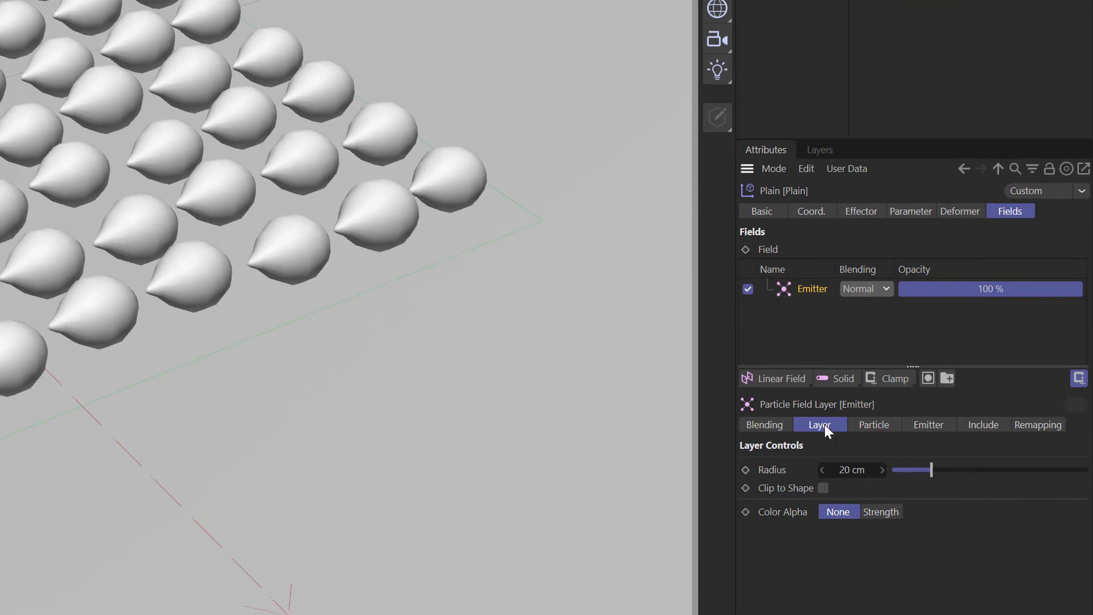
mouse_move(936, 472)
left_mouse_down()
mouse_move(975, 473)
mouse_move(943, 471)
mouse_move(951, 474)
left_mouse_up()
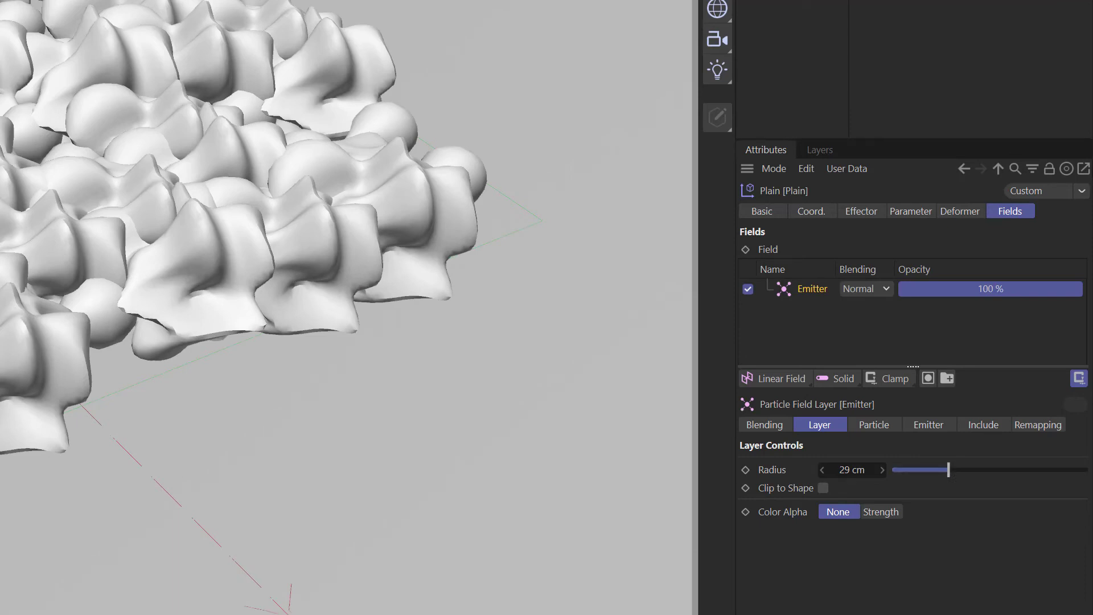
- Set Modify Clone to 200% then 150%, and fine-tune the Emitter radius to about 29 cm
left_click(910, 213)
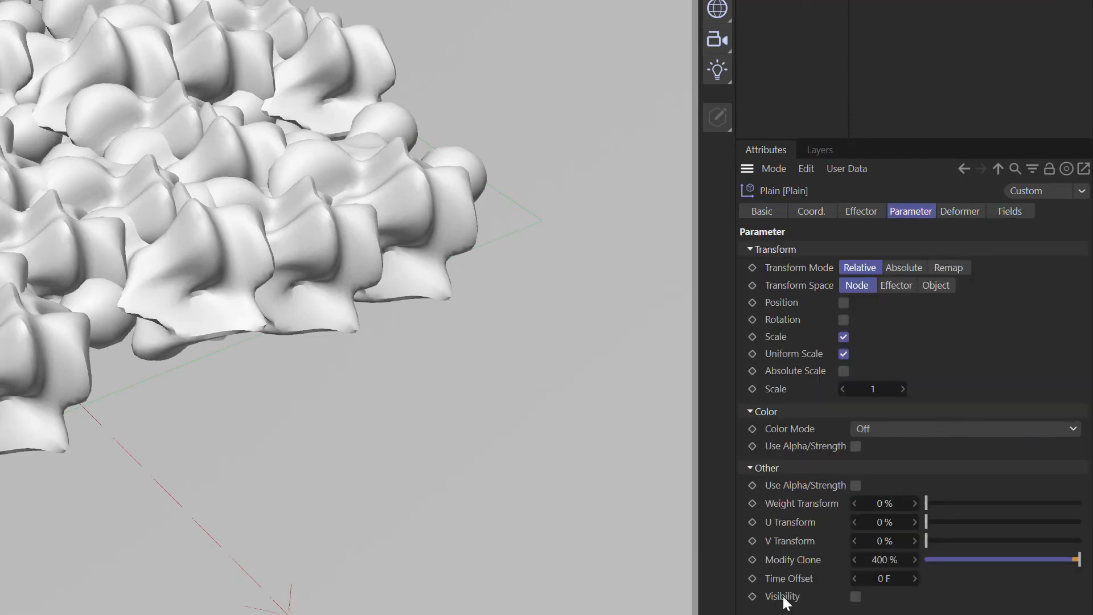
double_click(884, 560)
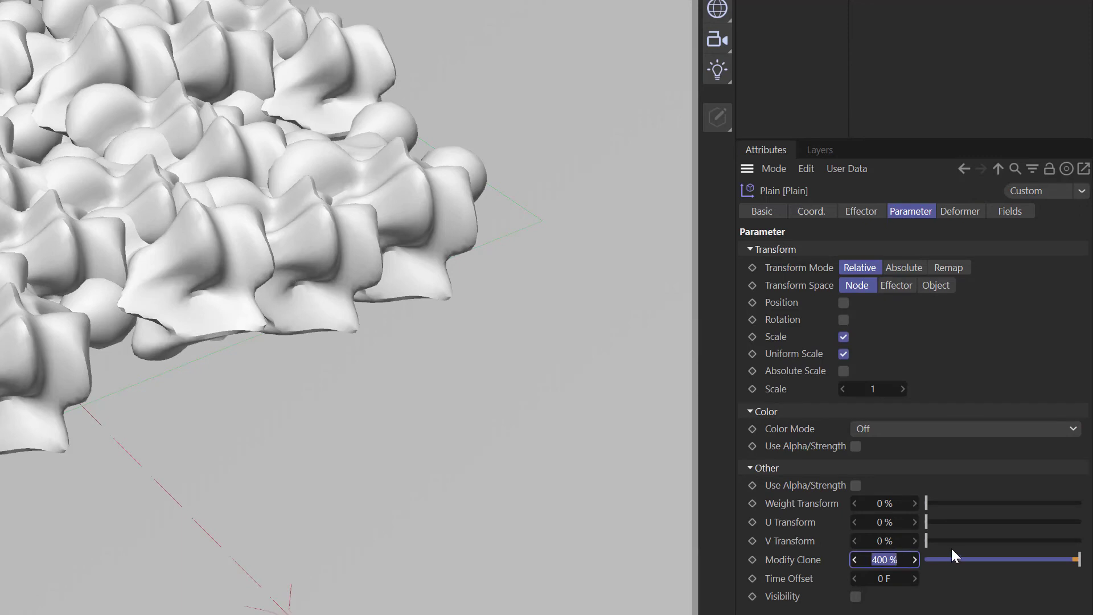
type("200")
key("Return")
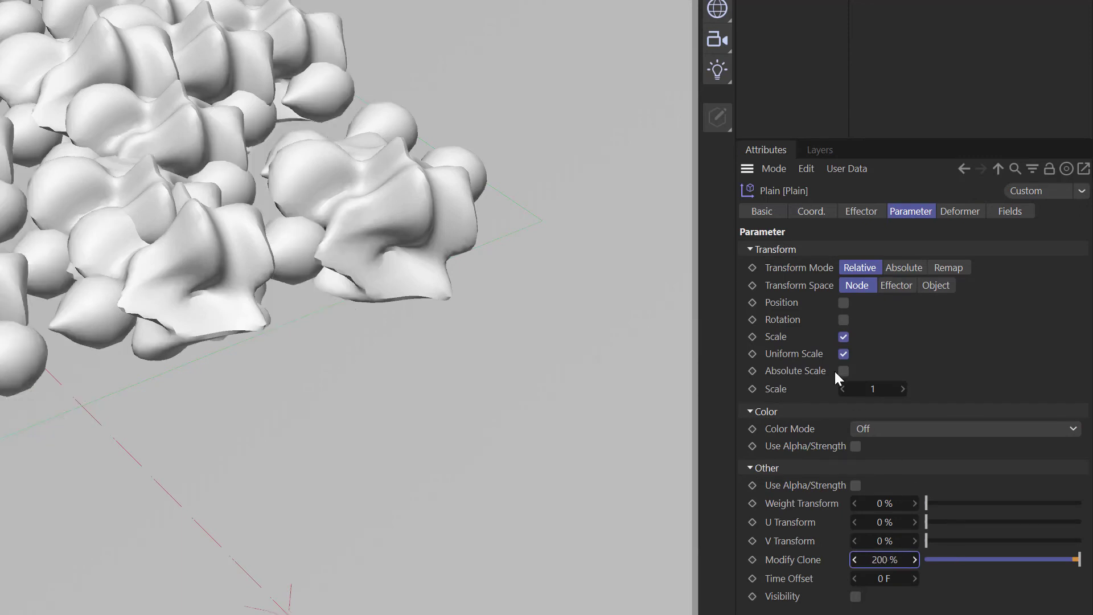
double_click(884, 559)
type("150")
key("Return")
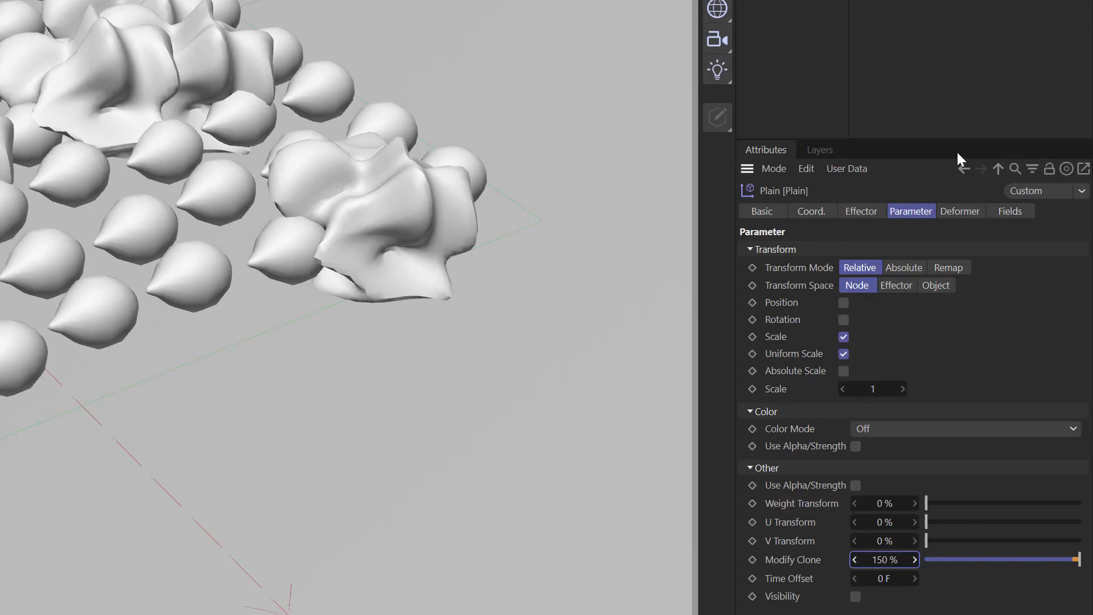
left_click(1011, 216)
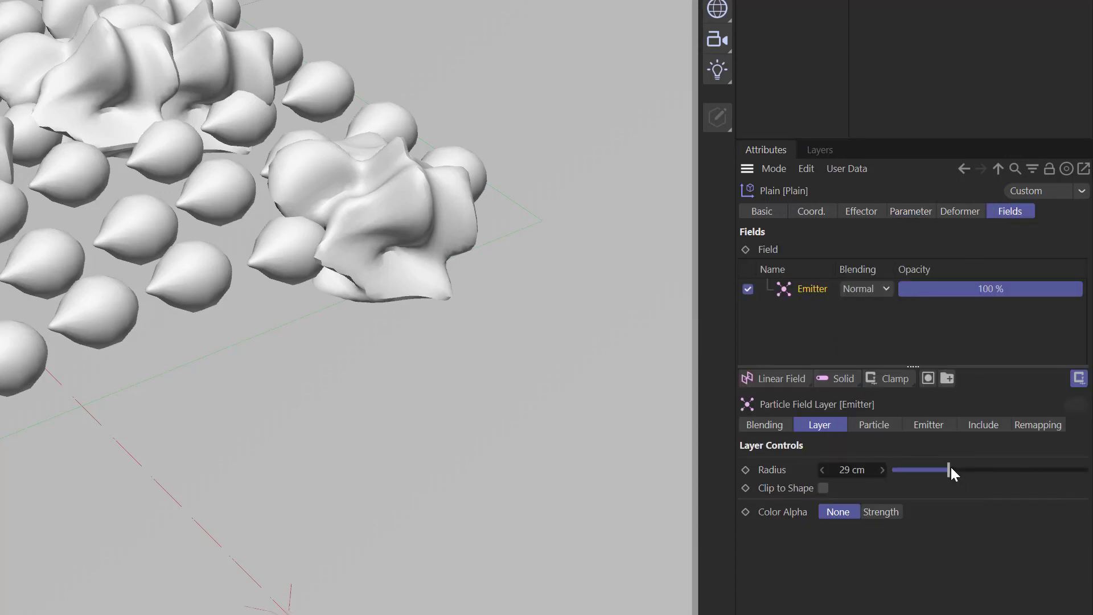
mouse_move(951, 469)
left_mouse_down()
mouse_move(962, 474)
mouse_move(934, 472)
mouse_move(951, 476)
left_mouse_up()
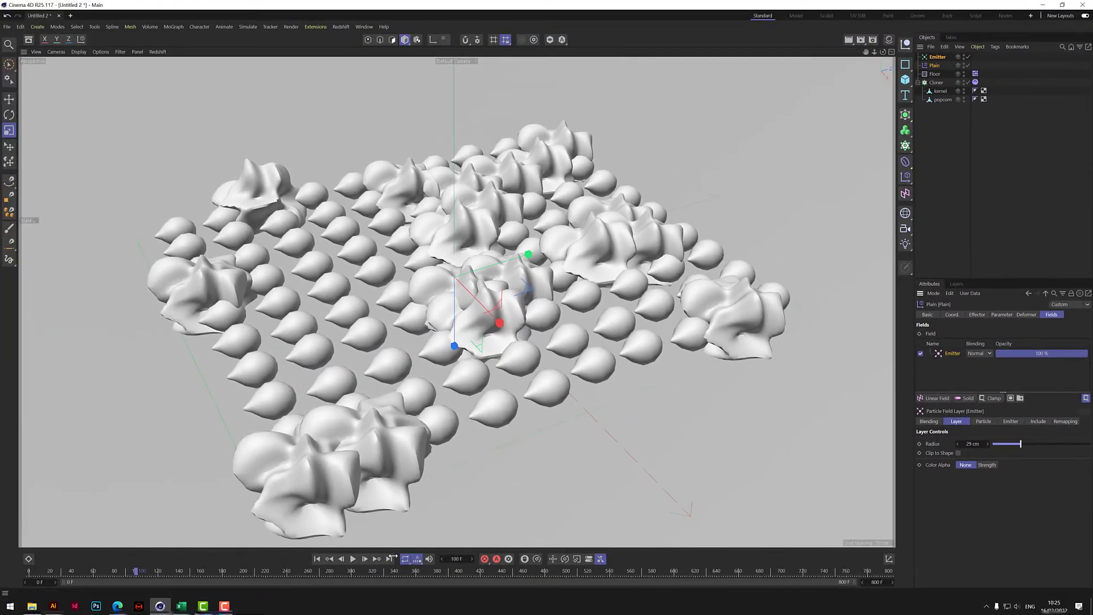
- Replay the animation from the start and zoom the view out to watch the kernels pop
left_click(317, 558)
left_click(353, 558)
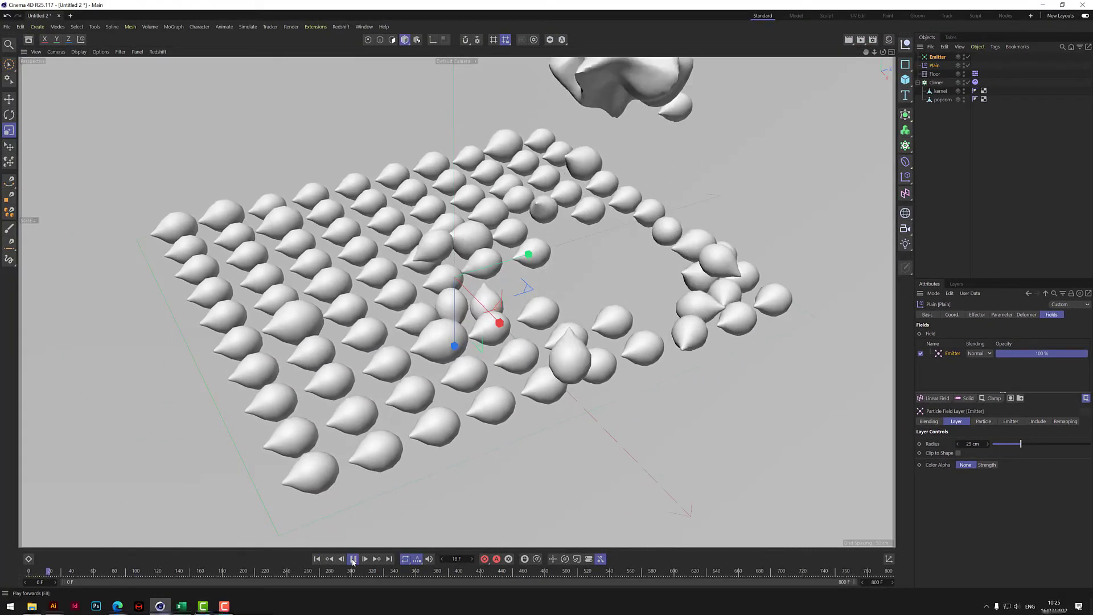
left_click(353, 558)
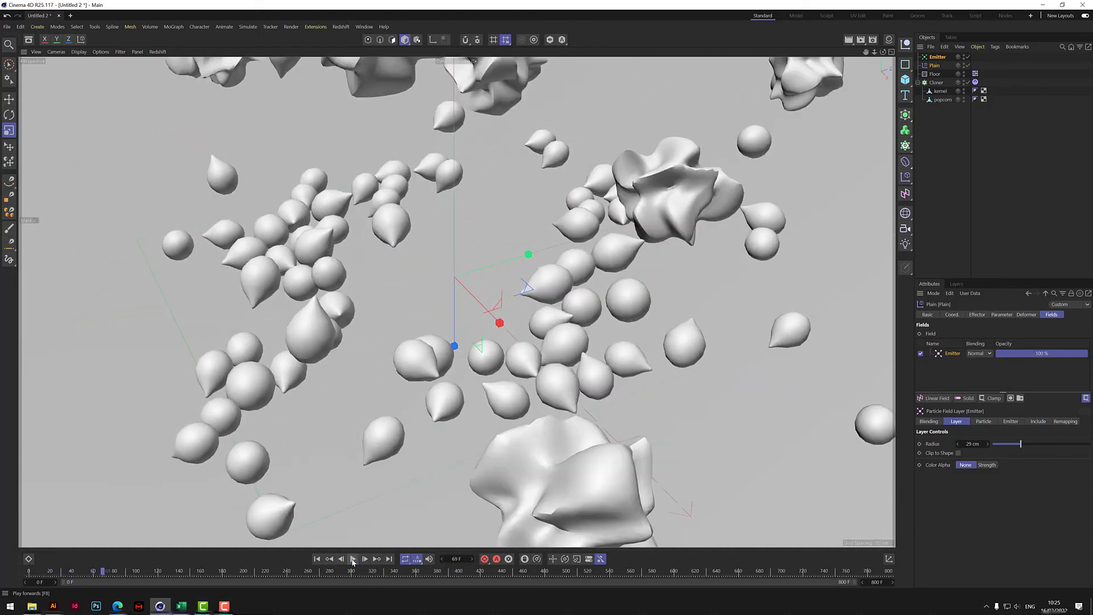
left_click_drag(874, 52, 792, 57)
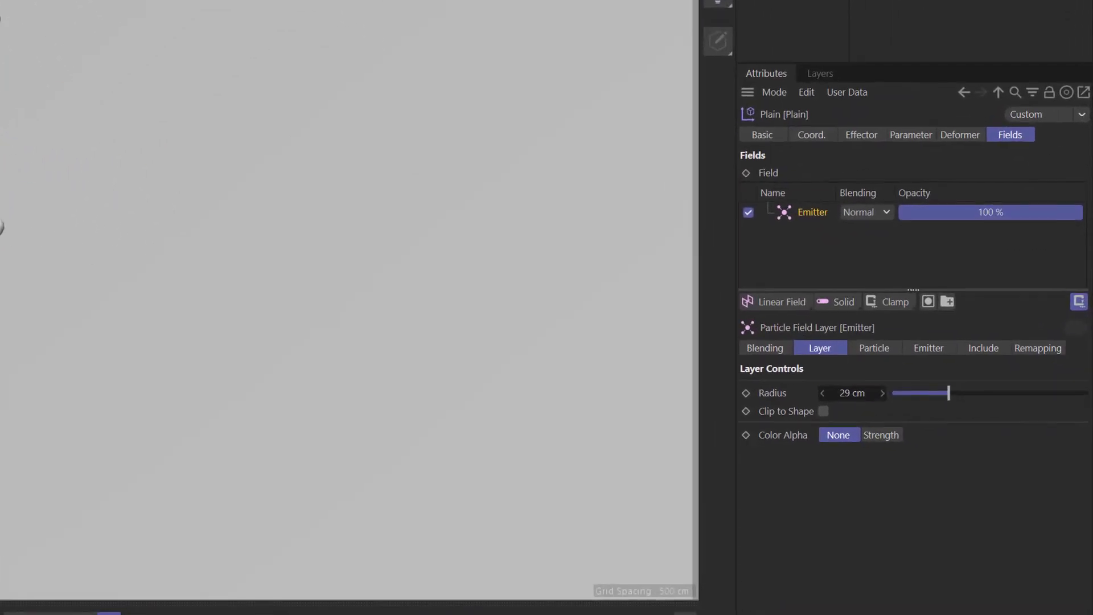
- Set the Plain effector's Modify Clone to 100%
left_click(913, 136)
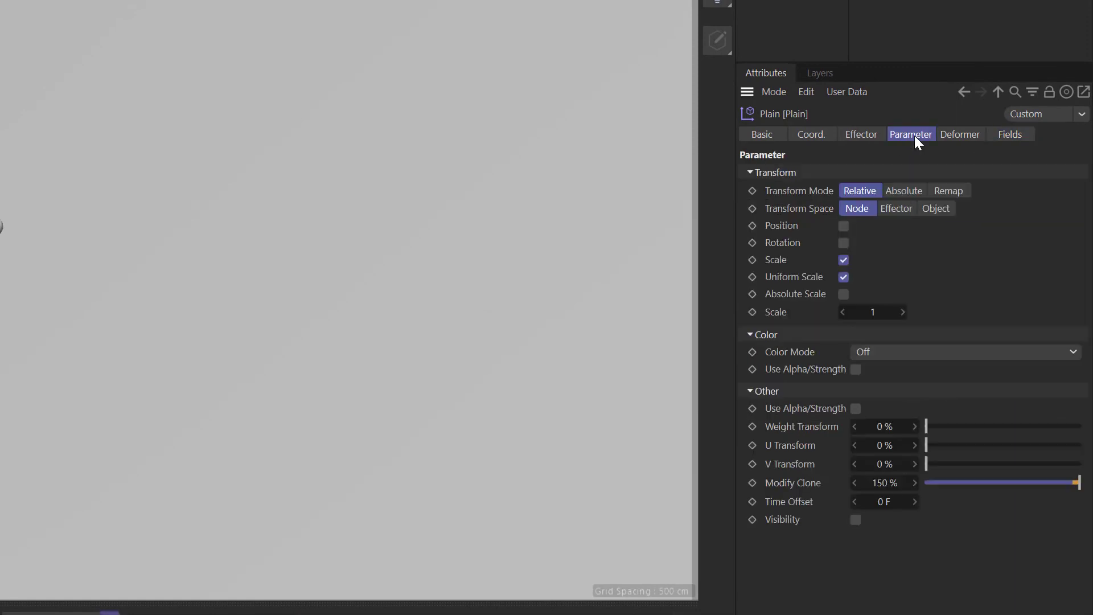
left_click(888, 487)
type("1")
key("Return")
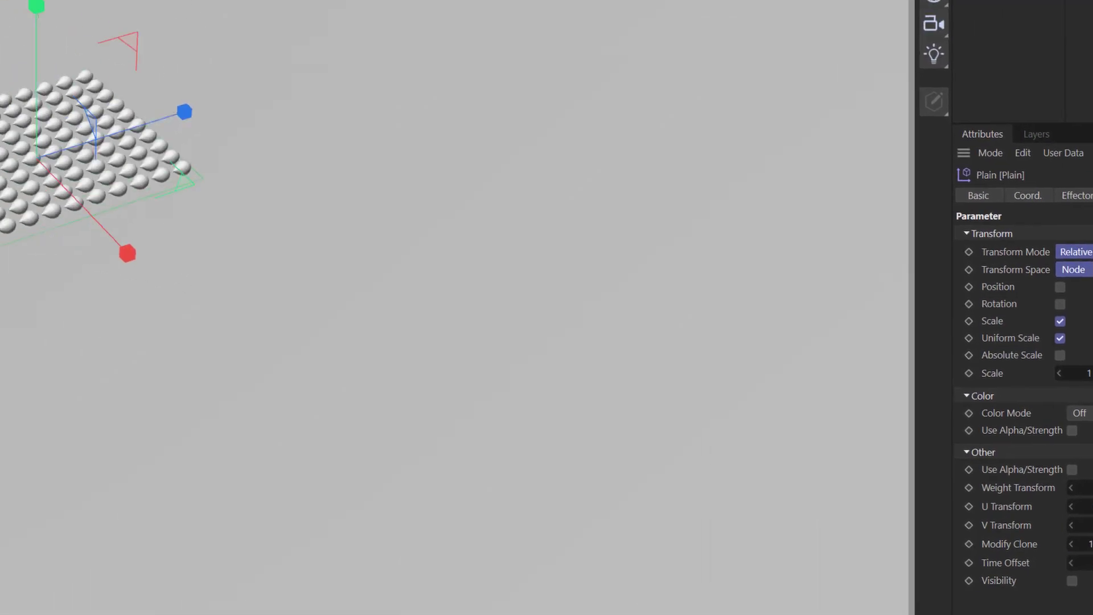